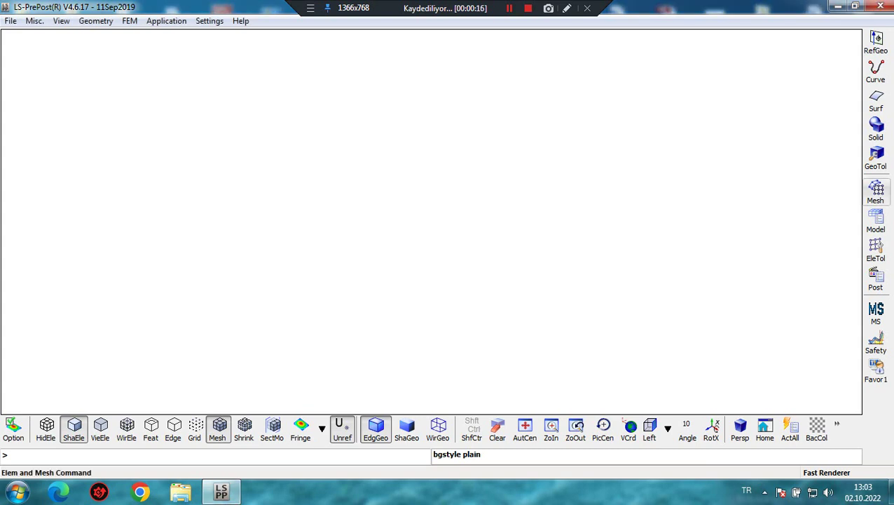
Step: Set up a 4N Shell shape mesh with corner points 0,0,0; 1,0,0; 1,1,0; and 0,1,0
click(876, 193)
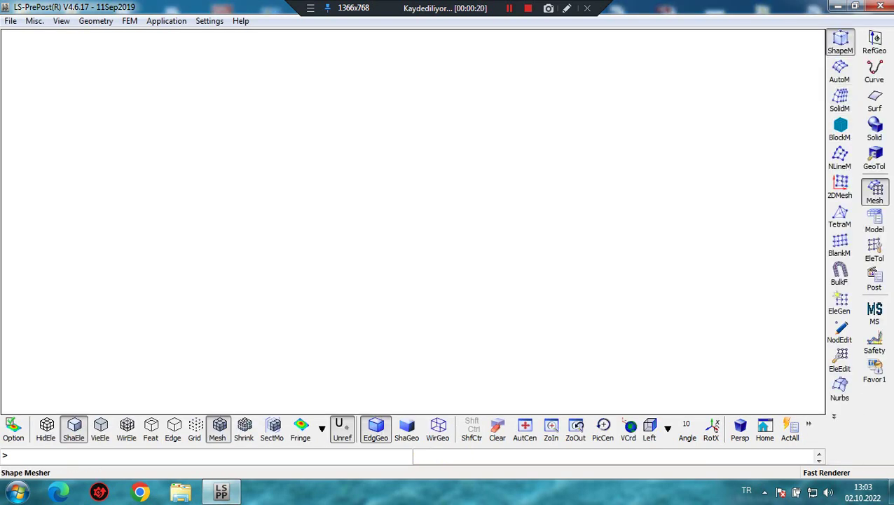
click(752, 28)
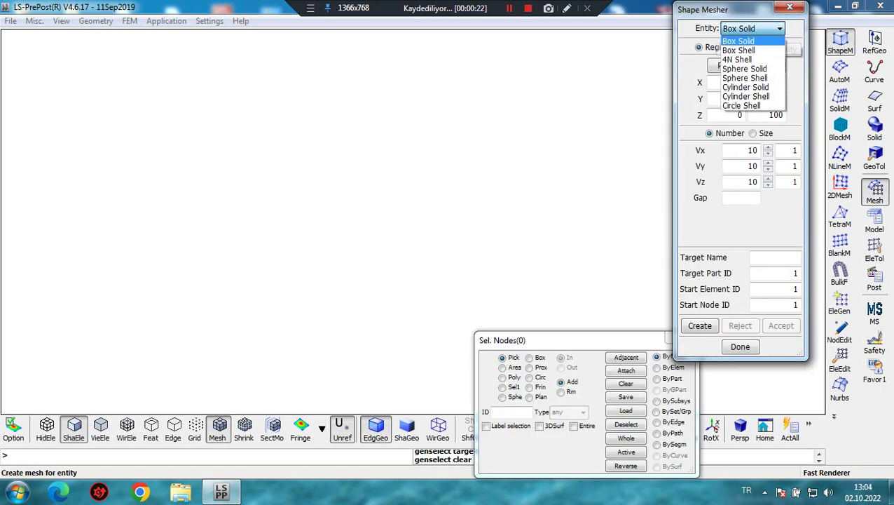
click(737, 60)
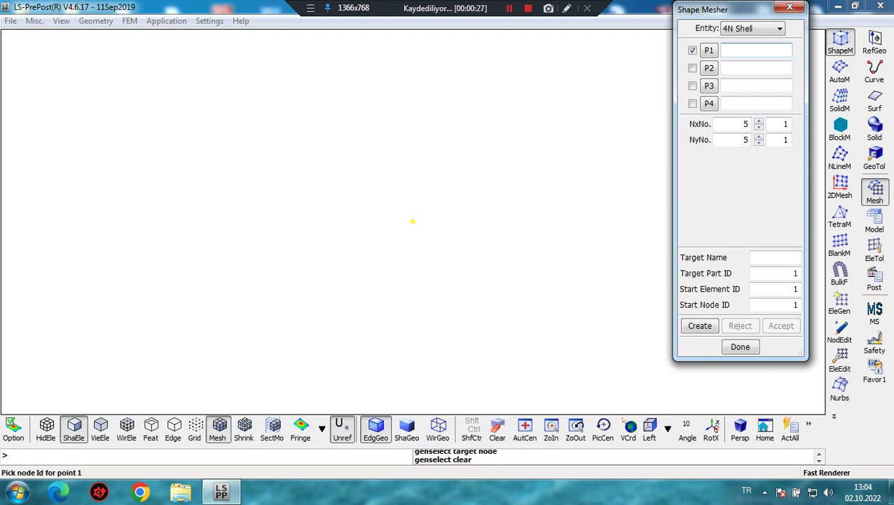
text(0,0,0)
key(Return)
text(1,0,0)
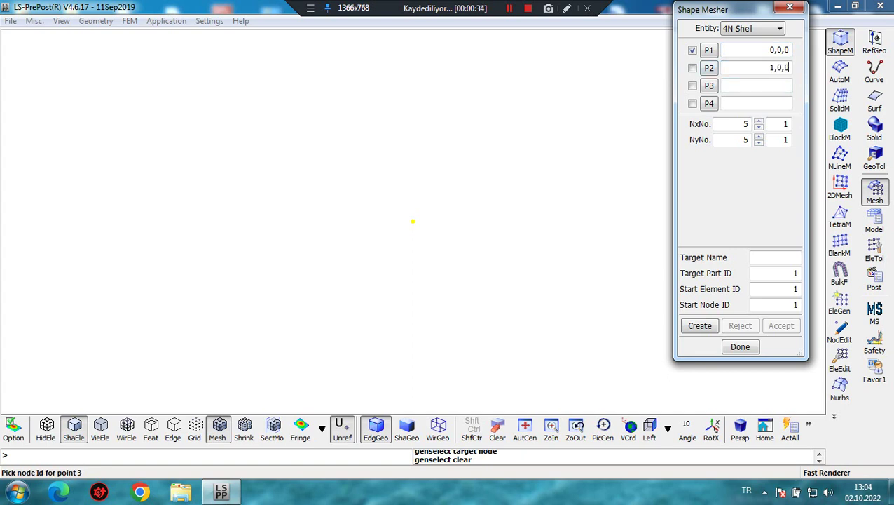
key(Return)
text(1,1,0)
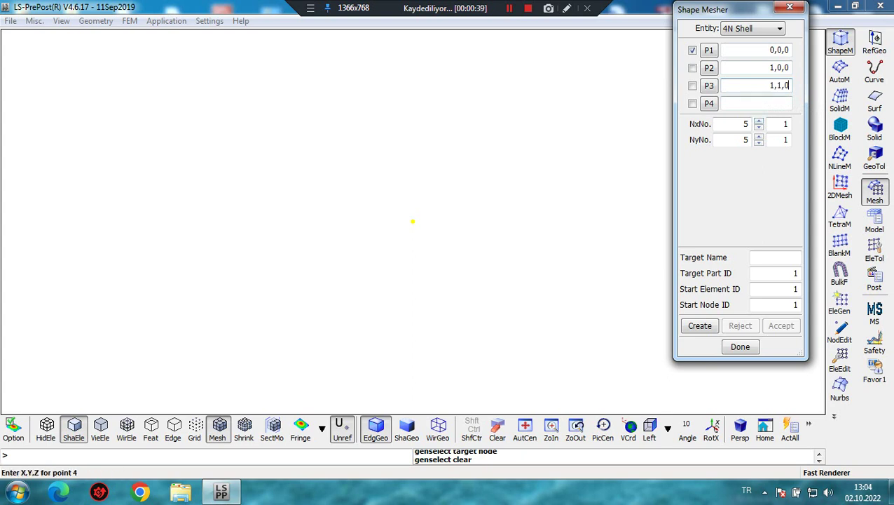
key(Return)
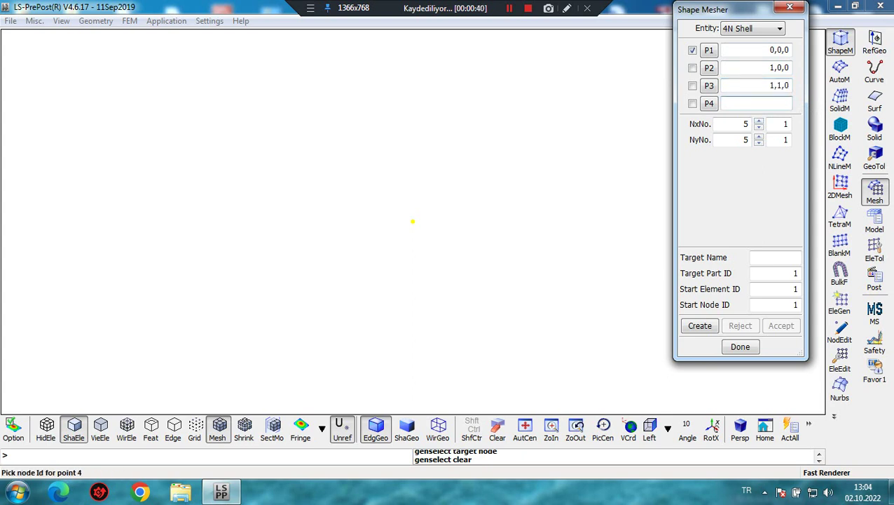
text(0,1,0)
key(Return)
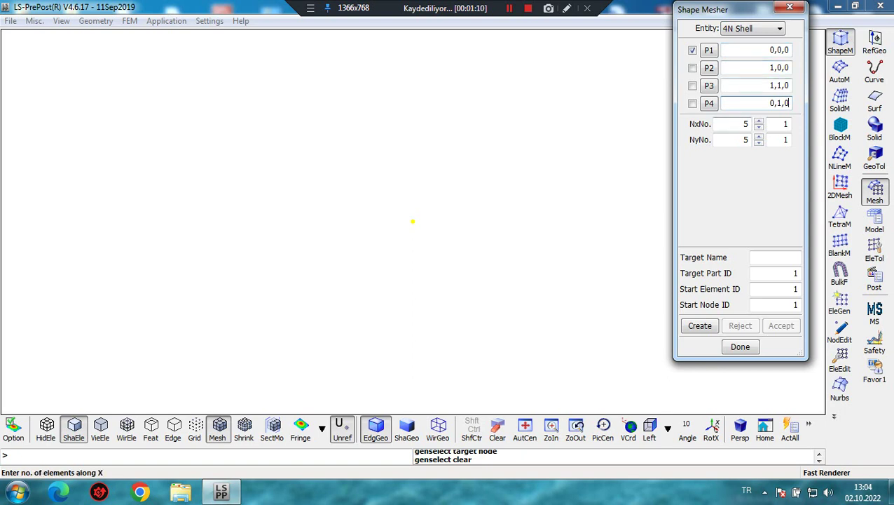
Step: Set the shell's number of elements to 10 along X and 10 along Y
click(759, 120)
click(759, 121)
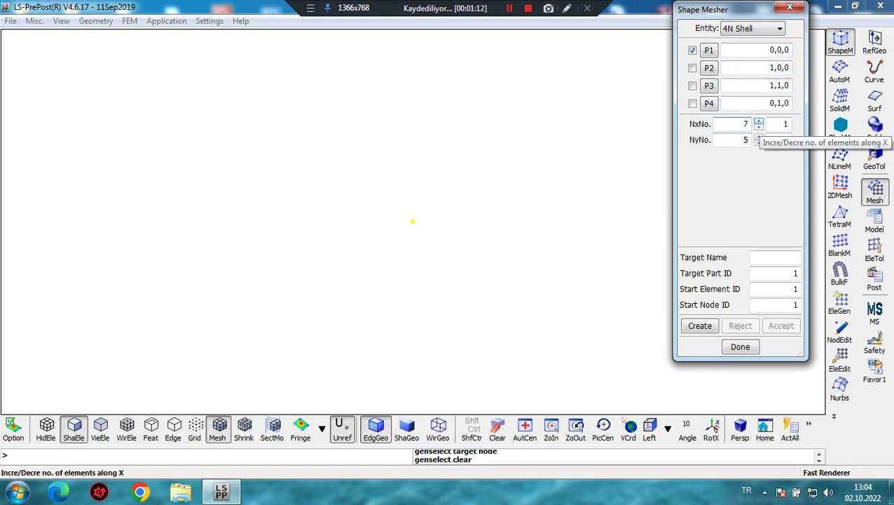
click(759, 120)
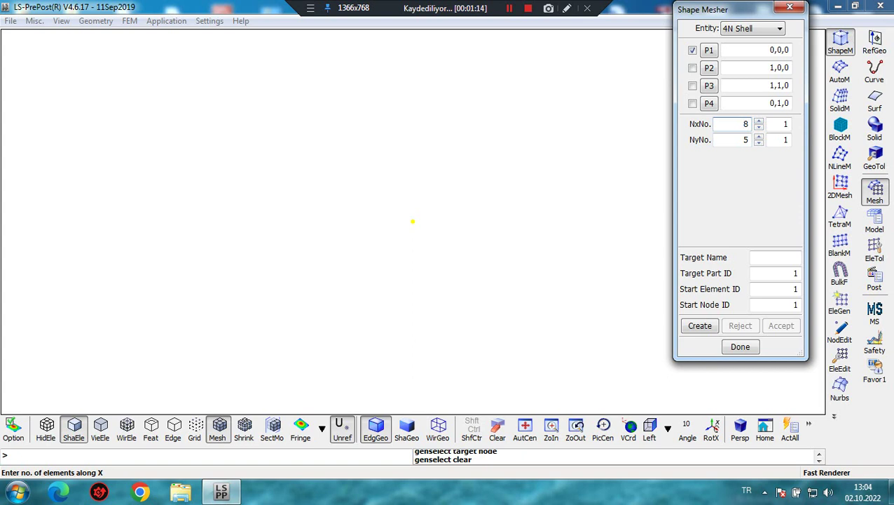
click(759, 120)
click(759, 121)
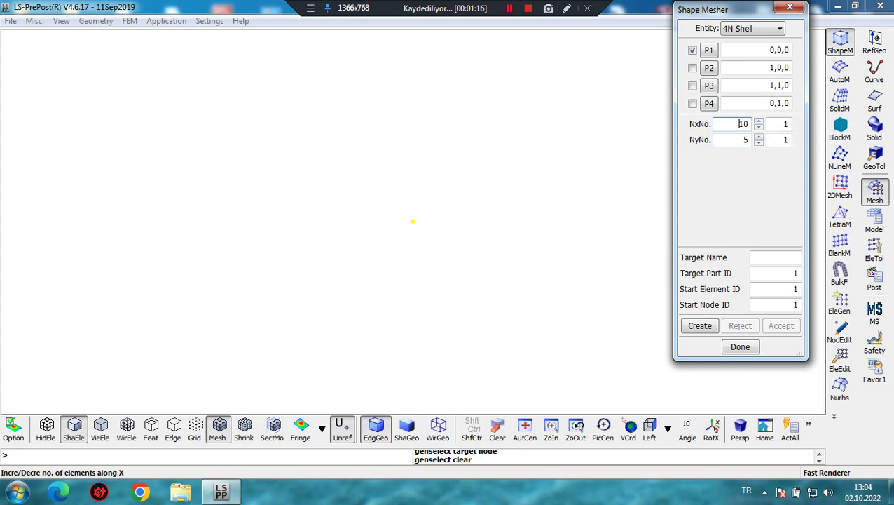
click(759, 137)
click(759, 136)
click(759, 137)
click(759, 137)
click(759, 136)
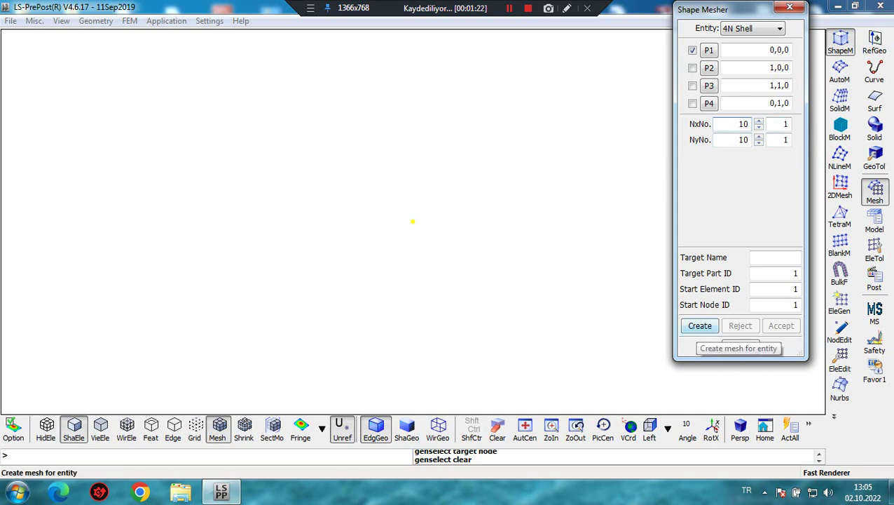
Step: Create the shell mesh, accept it and finish the Shape Mesher
click(700, 326)
shift+drag(308, 350, 284, 247)
scroll(284, 247, down, 2)
shift+middle_drag(283, 247, 279, 252)
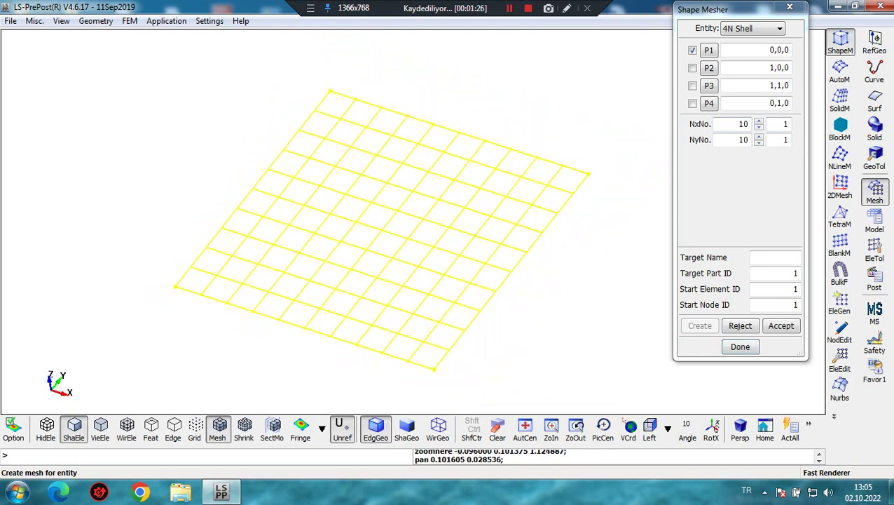
shift+drag(280, 251, 280, 238)
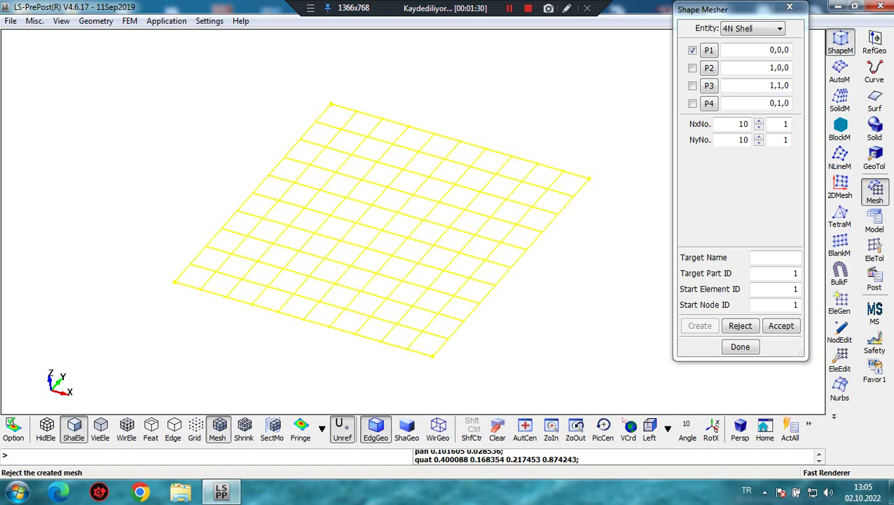
key(Up)
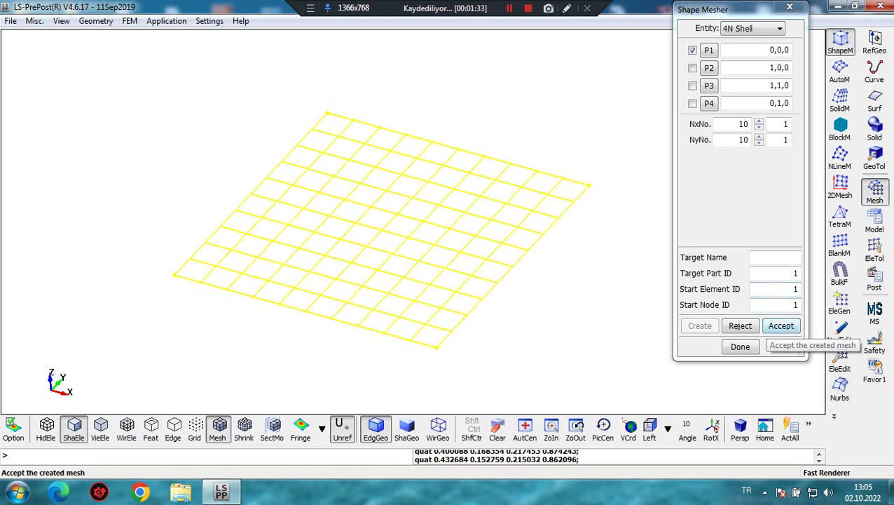
click(781, 325)
click(740, 346)
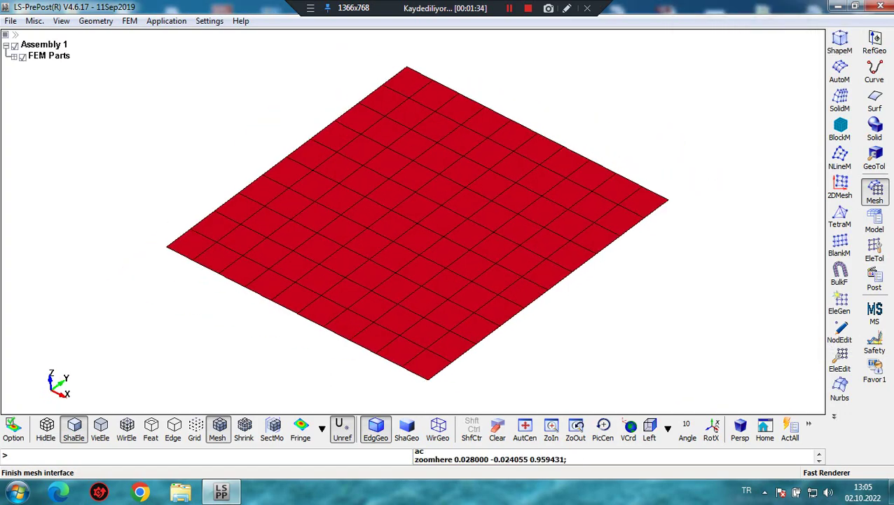
Step: Start creating a Define Coordinate entity of type *NODES
shift+drag(434, 242, 417, 256)
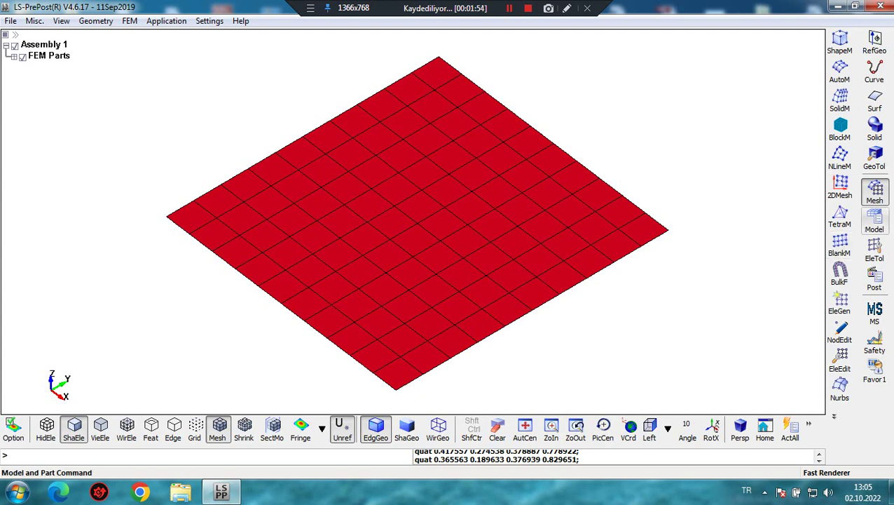
click(875, 223)
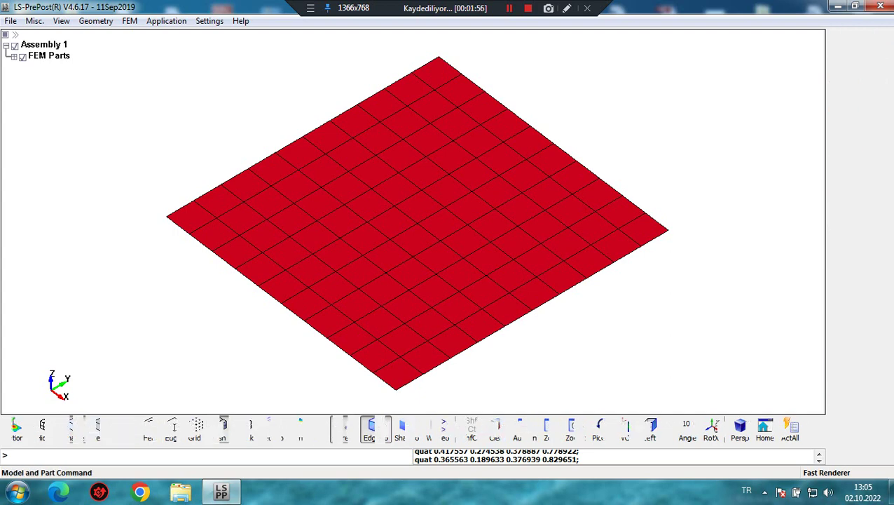
click(838, 100)
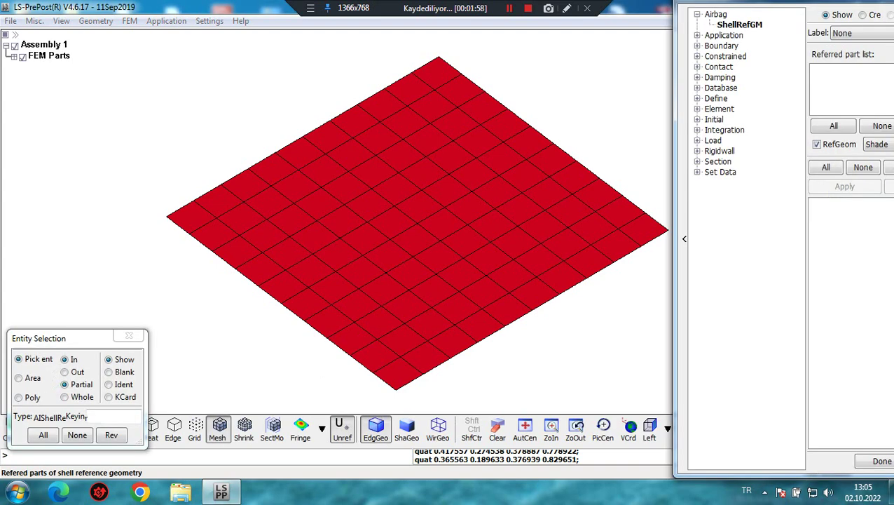
click(698, 98)
click(738, 120)
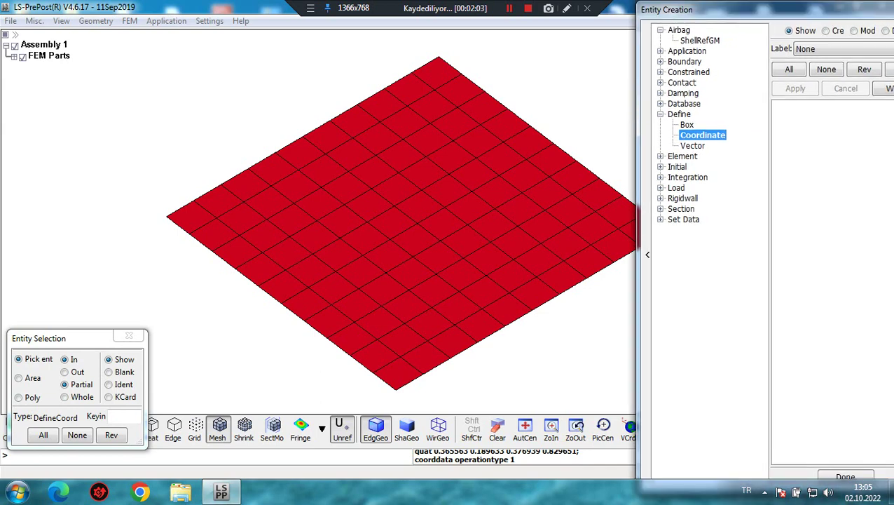
click(827, 31)
drag(820, 10, 763, 10)
click(764, 70)
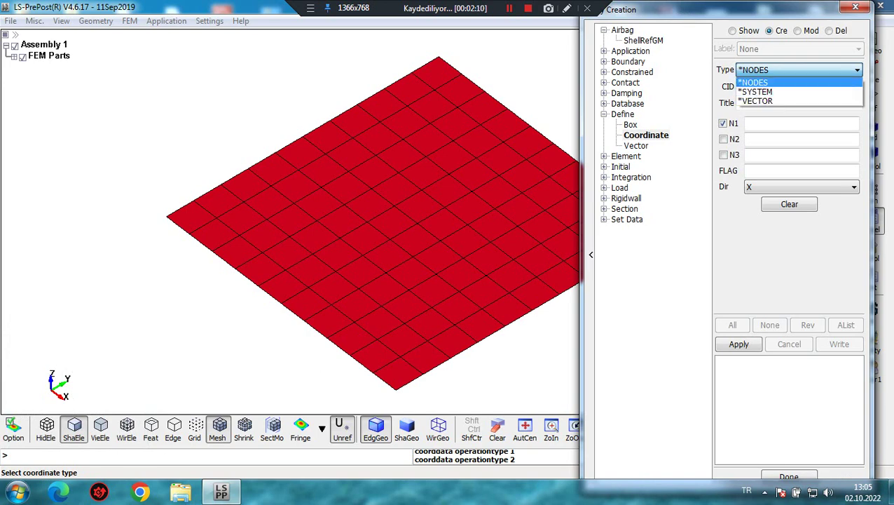
click(756, 83)
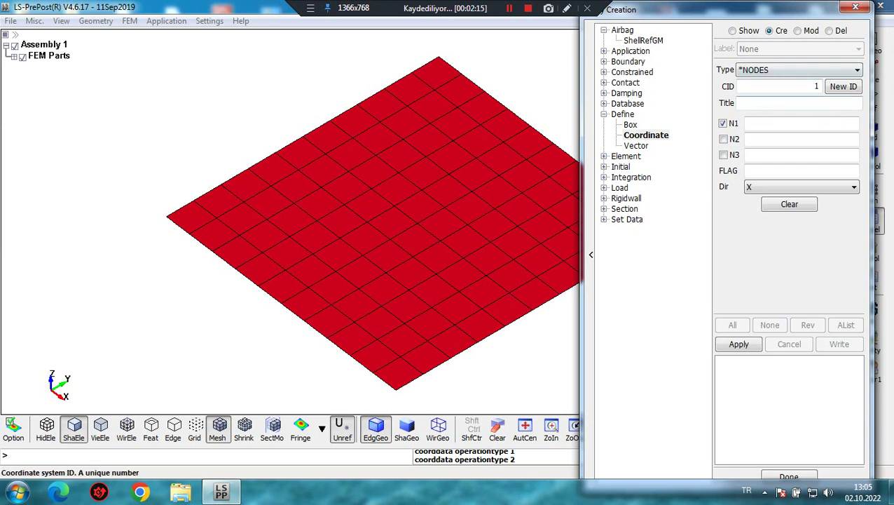
Step: Define the coordinate system with N1 at corner node 111, N2 at node 112 and N3 at node 100, keeping direction X
click(760, 124)
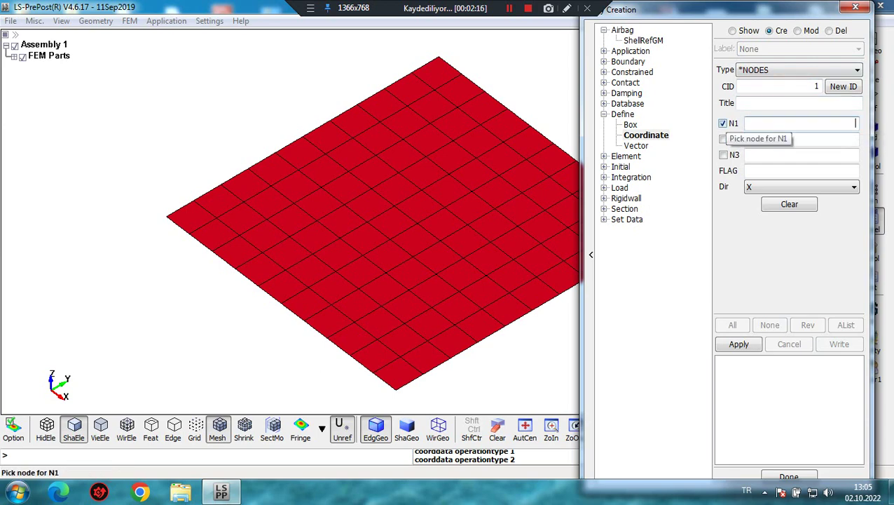
shift+middle_drag(449, 260, 377, 226)
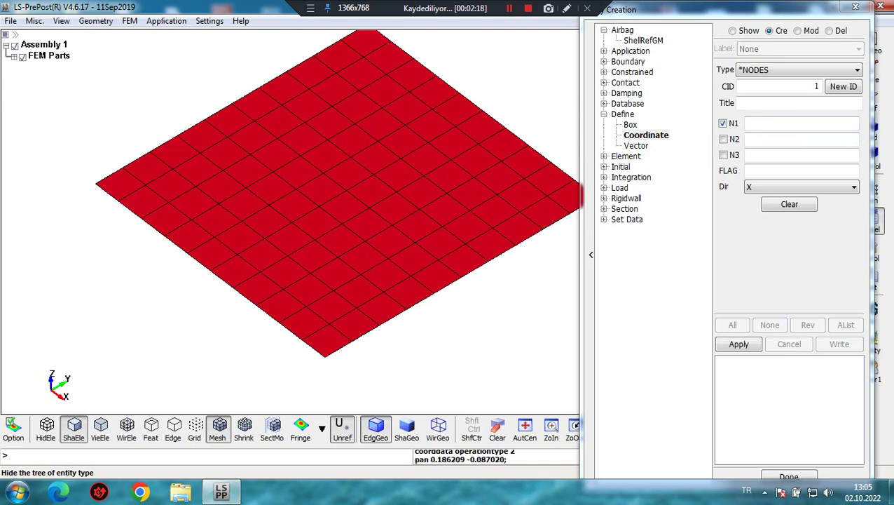
shift+drag(378, 226, 401, 212)
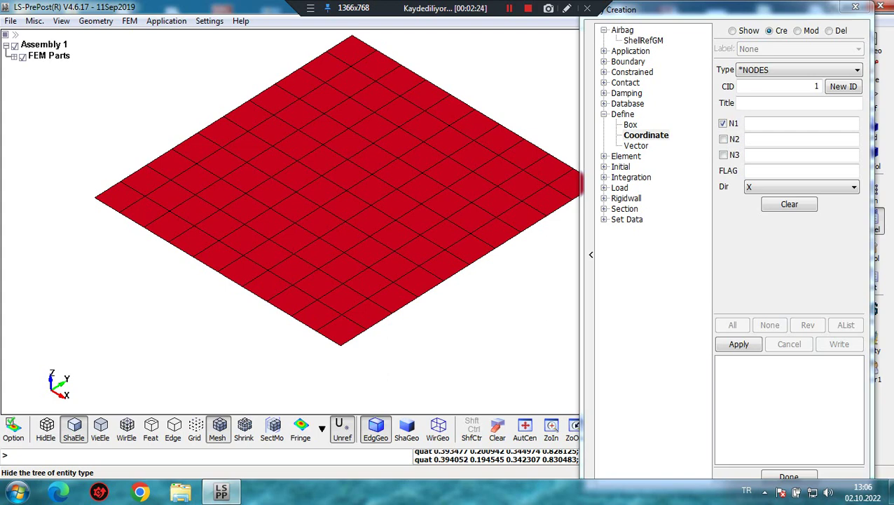
click(341, 343)
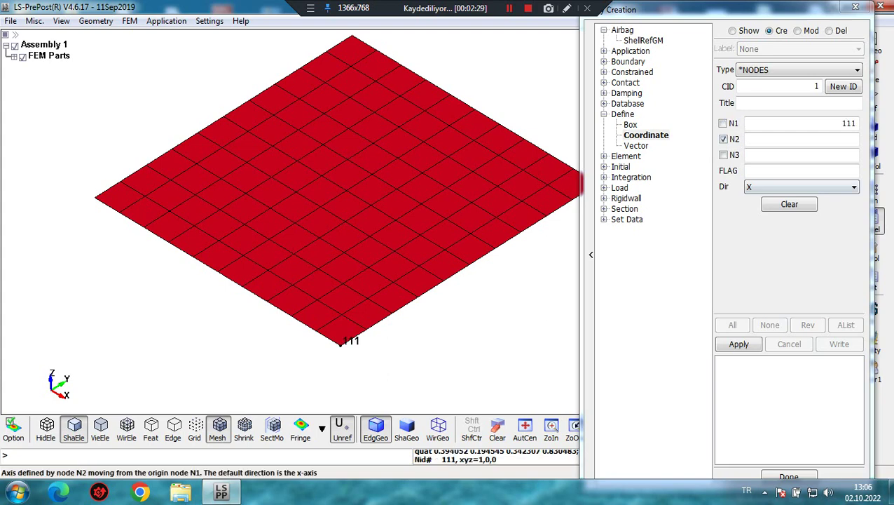
click(854, 187)
click(853, 186)
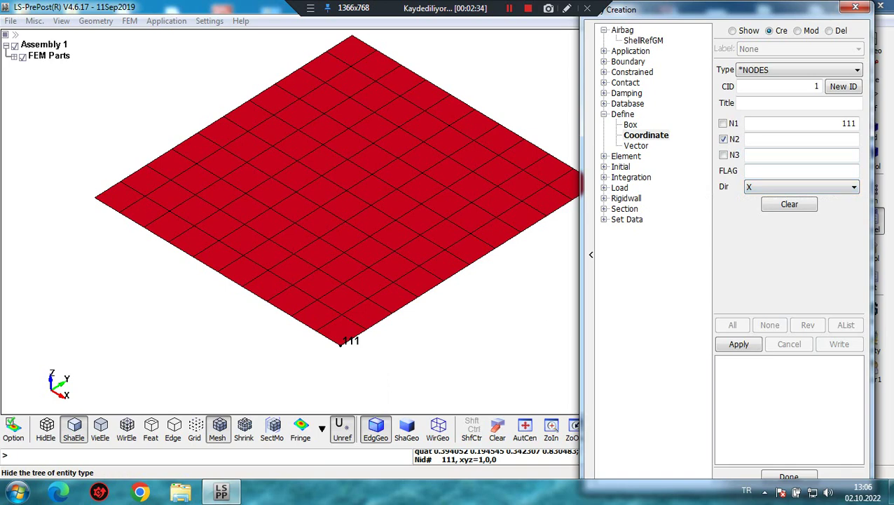
click(367, 329)
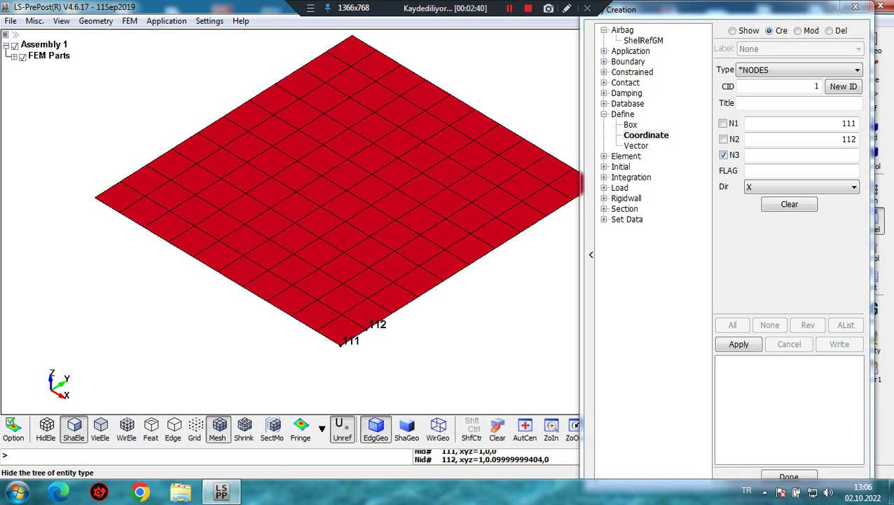
text(100)
key(Return)
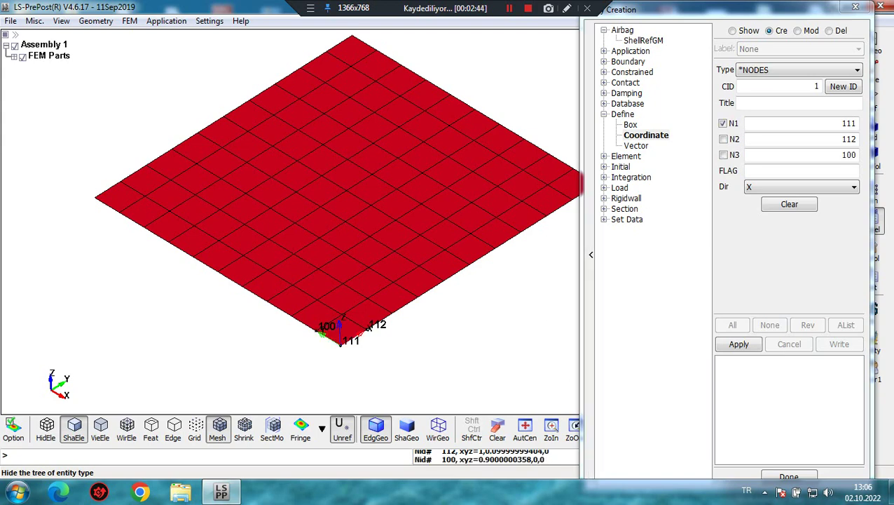
Step: Apply the node-based coordinate system at the plate corner and finish entity creation
scroll(406, 312, up, 4)
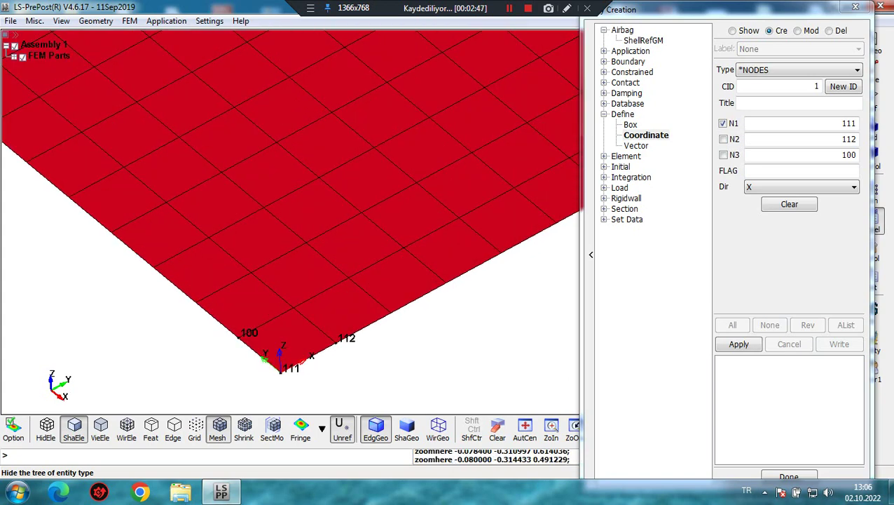
shift+drag(378, 281, 380, 275)
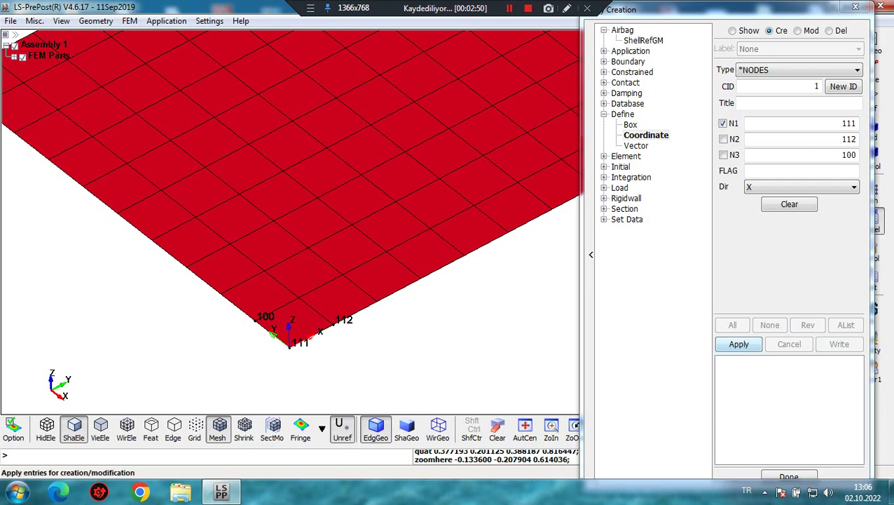
click(739, 343)
click(789, 476)
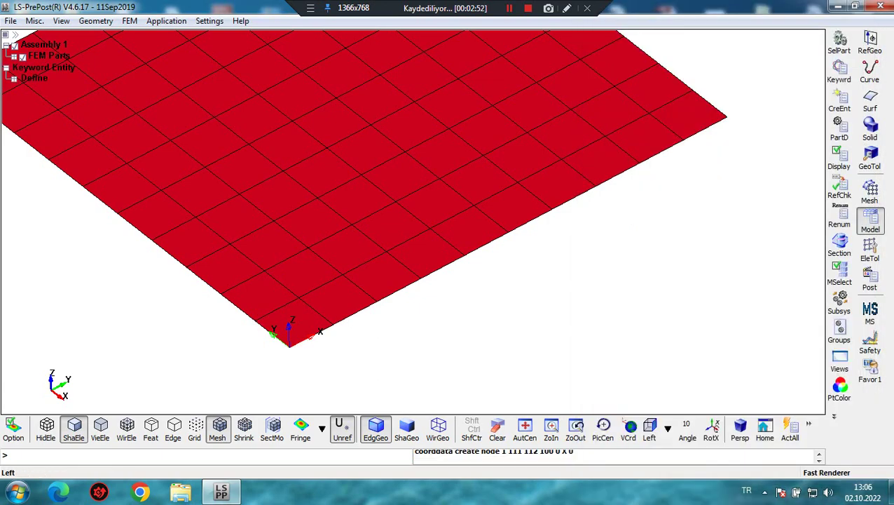
scroll(319, 257, down, 1)
shift+right_drag(320, 257, 311, 286)
shift+drag(311, 287, 297, 291)
shift+right_drag(298, 290, 327, 297)
shift+drag(327, 297, 334, 297)
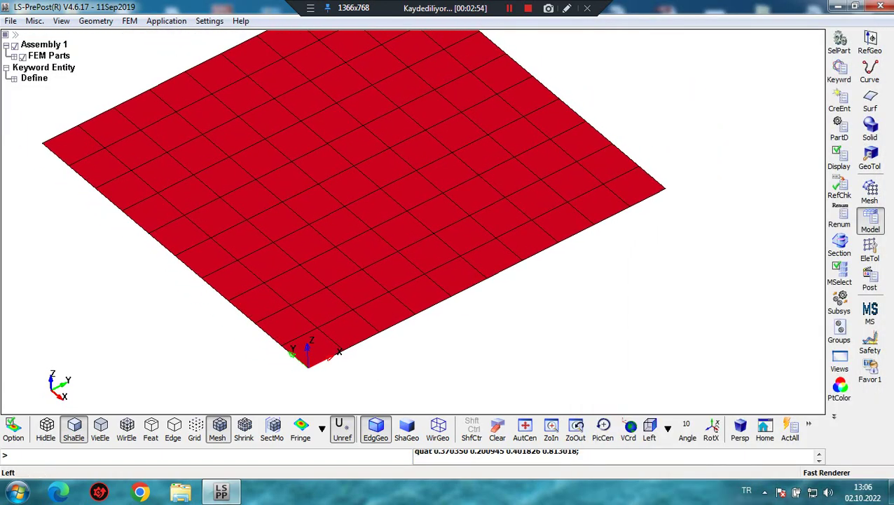
scroll(294, 210, down, 1)
shift+right_drag(294, 210, 297, 265)
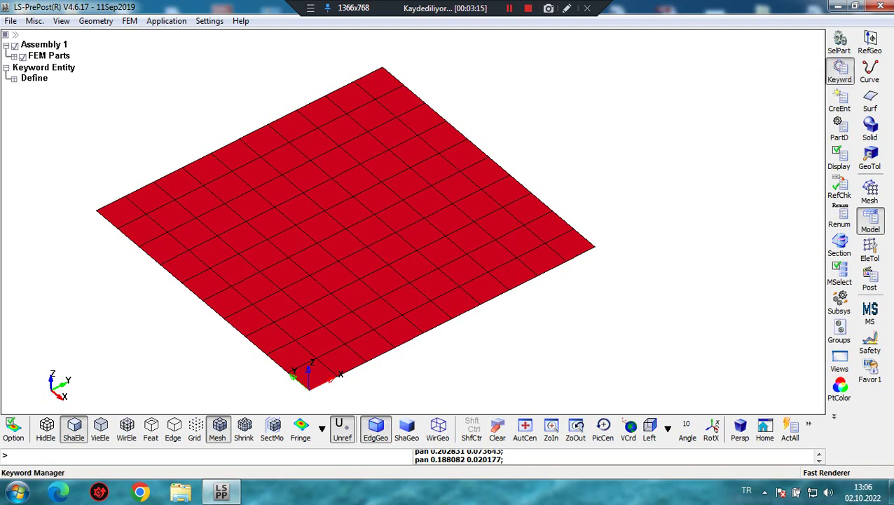
Step: Open the Keyword Manager and list all available keywords instead of only those in the model
click(839, 73)
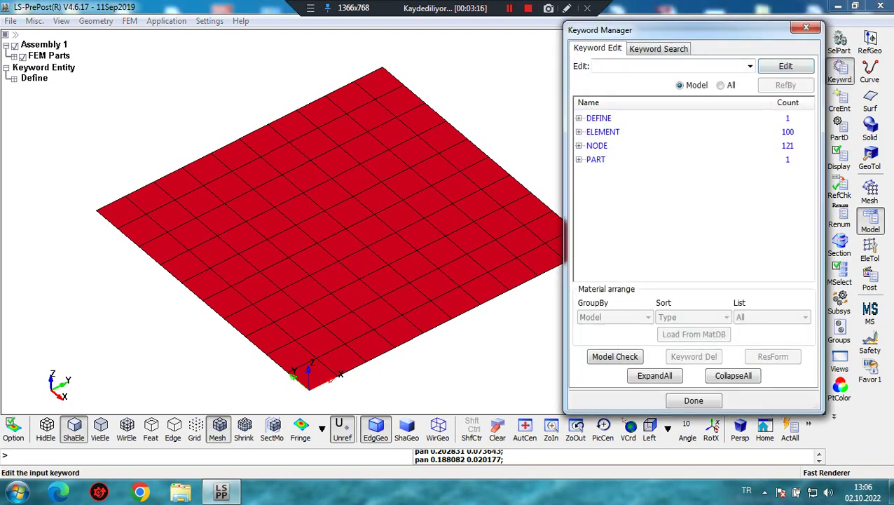
click(721, 65)
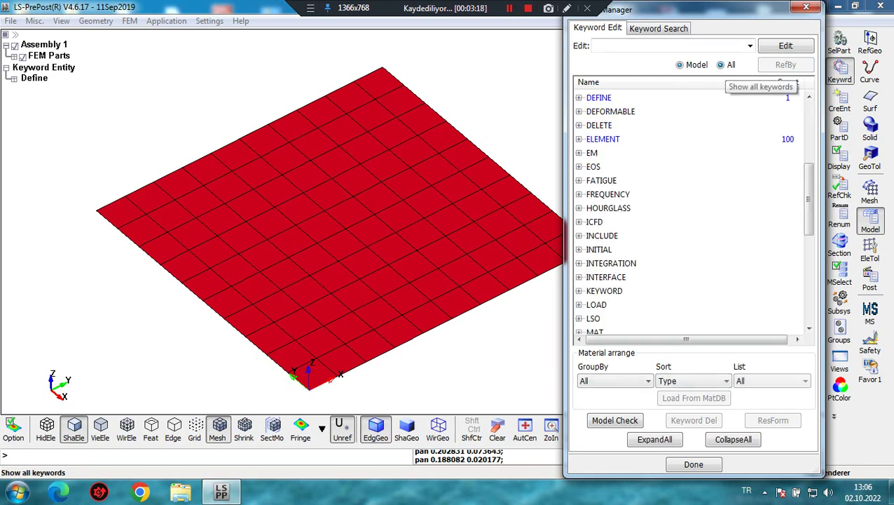
scroll(809, 182, up, 2)
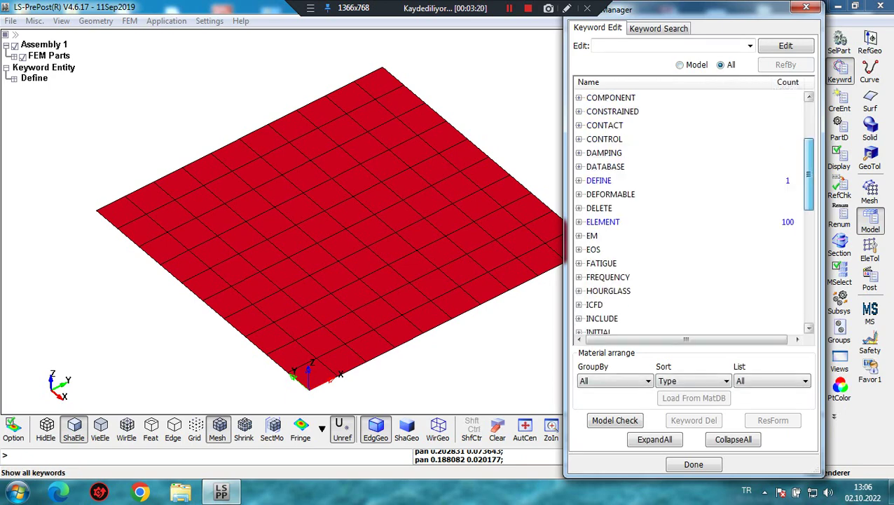
drag(809, 174, 809, 288)
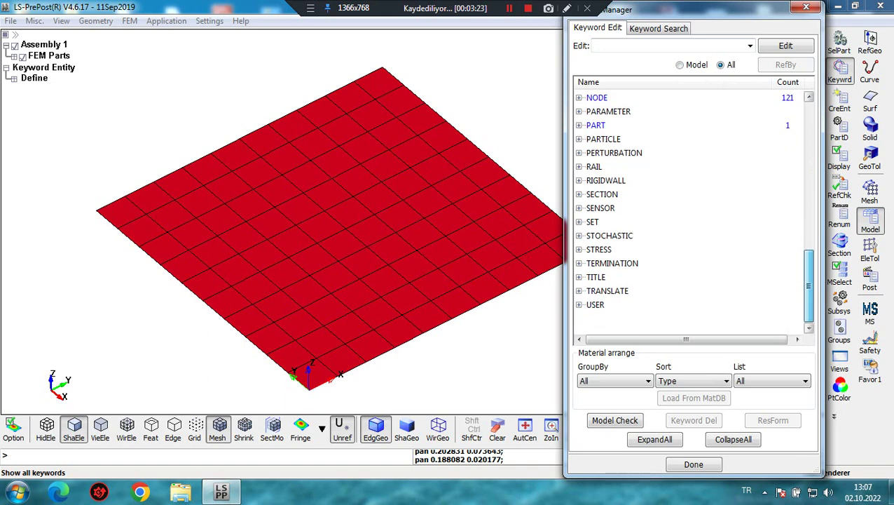
scroll(809, 210, up, 2)
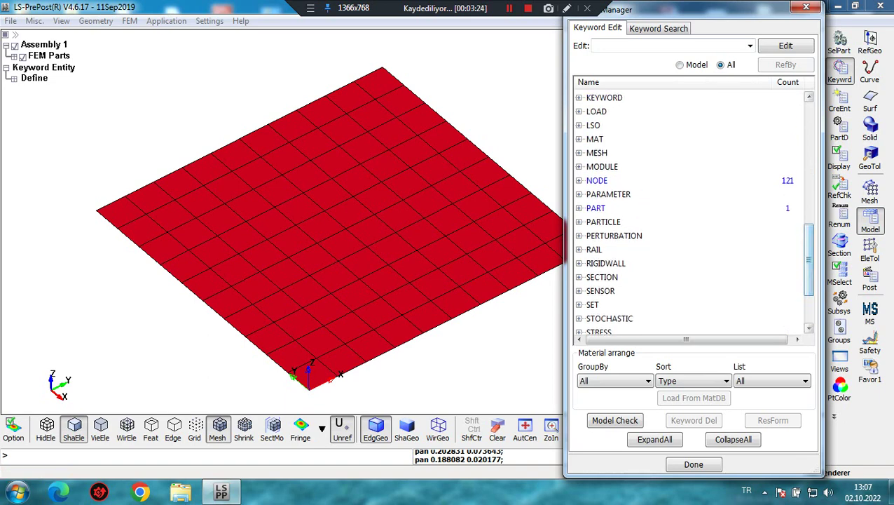
Step: Start a 058-LAMINATED_COMPOSITE_FABRIC material card from the MAT keywords and give it a new material ID
click(579, 138)
click(631, 153)
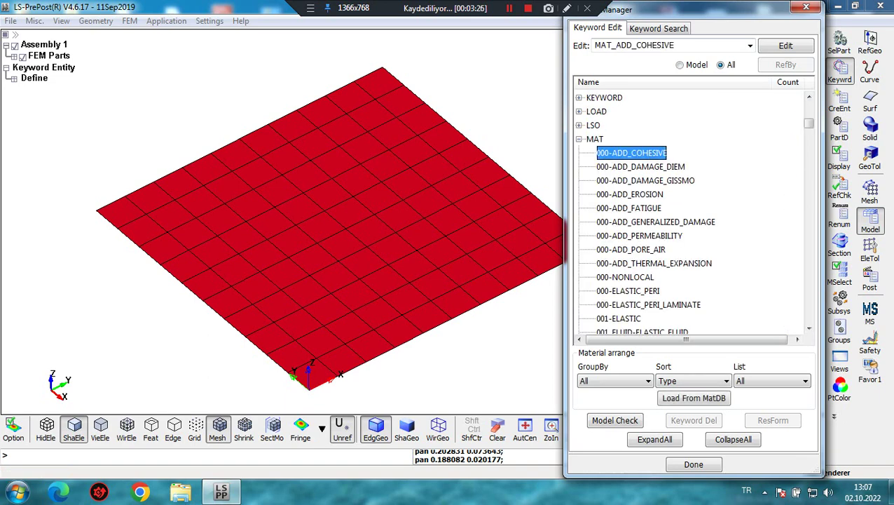
scroll(690, 211, down, 12)
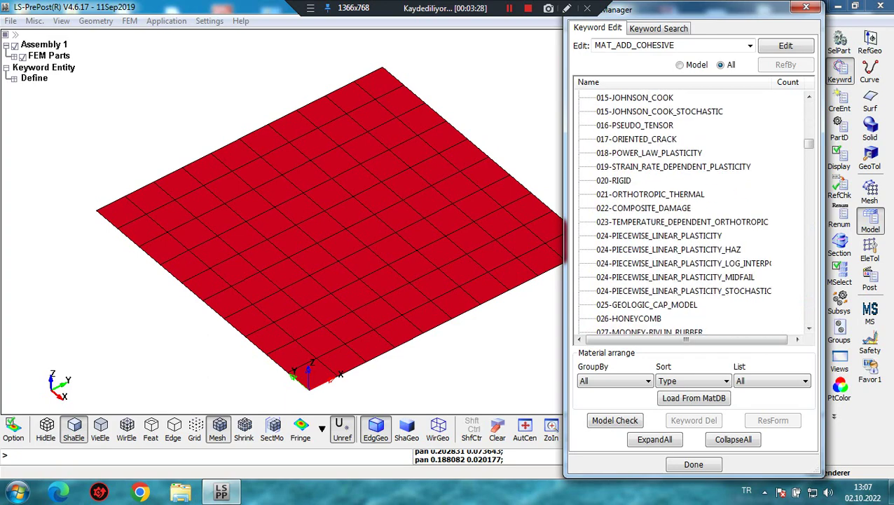
scroll(690, 211, down, 7)
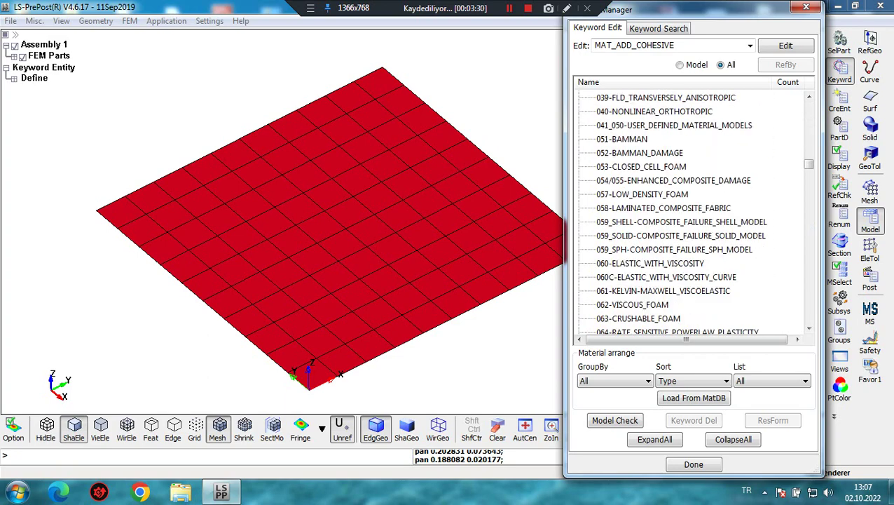
click(659, 208)
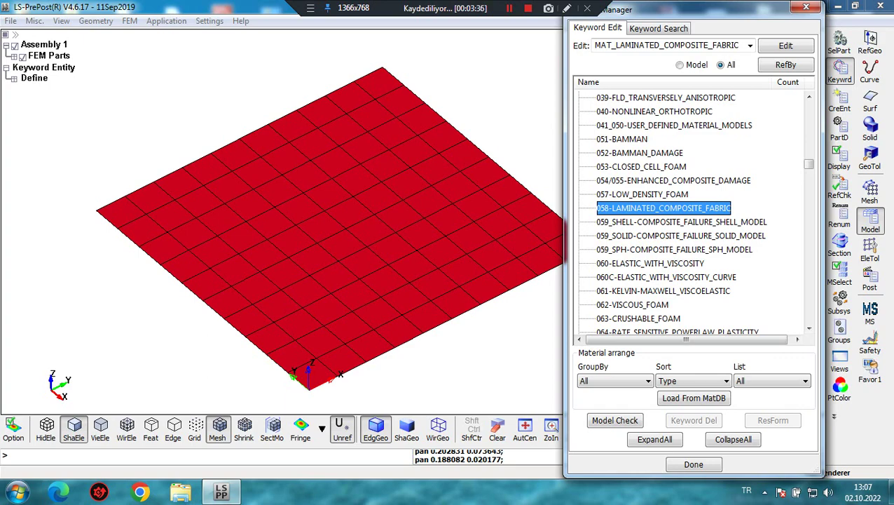
double_click(659, 208)
drag(566, 87, 534, 82)
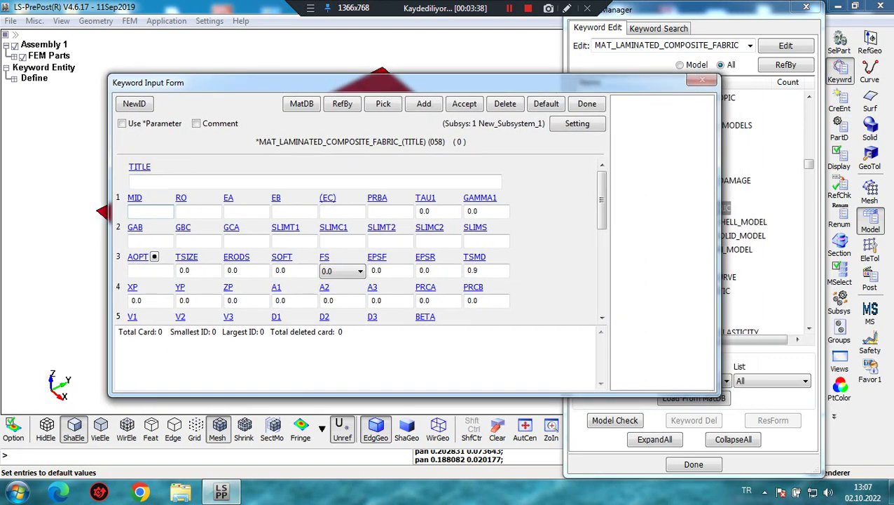
click(134, 104)
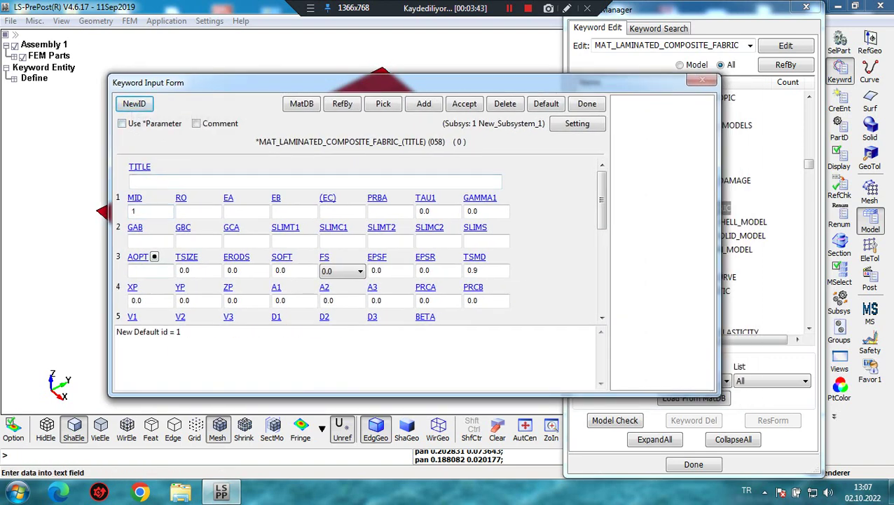
Step: Link the material axes option AOPT to coordinate system 1, then accept and close the laminated composite fabric card
click(148, 271)
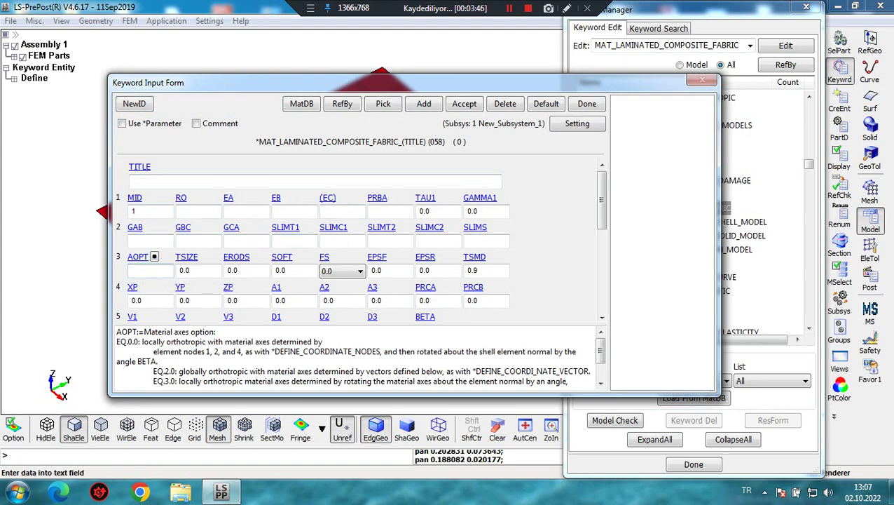
drag(144, 332, 216, 332)
click(154, 269)
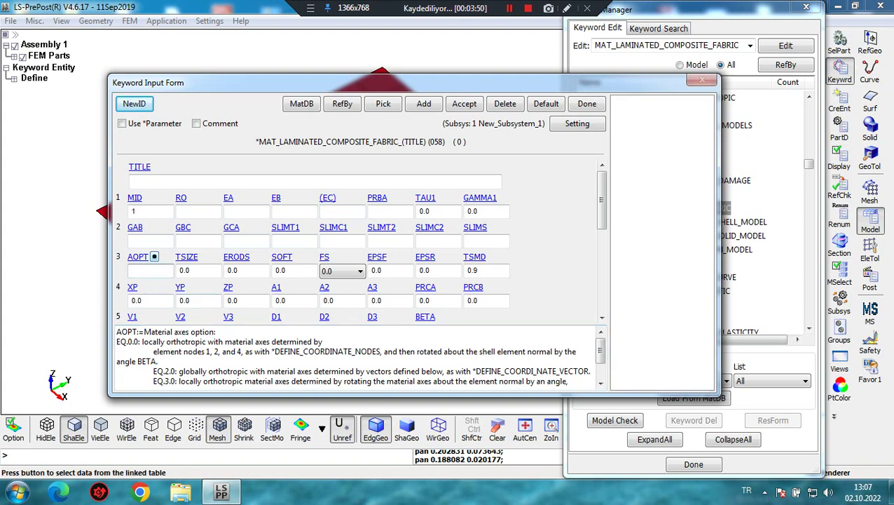
click(154, 257)
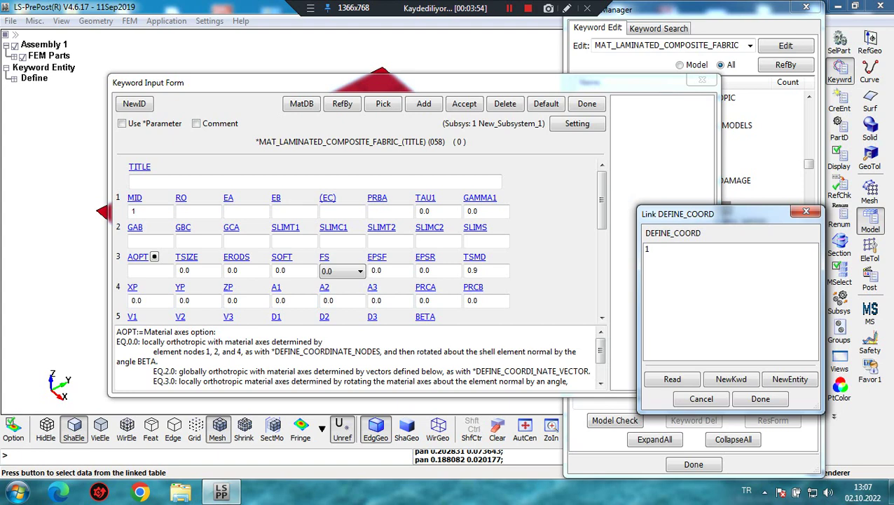
drag(637, 308, 539, 308)
drag(662, 214, 654, 206)
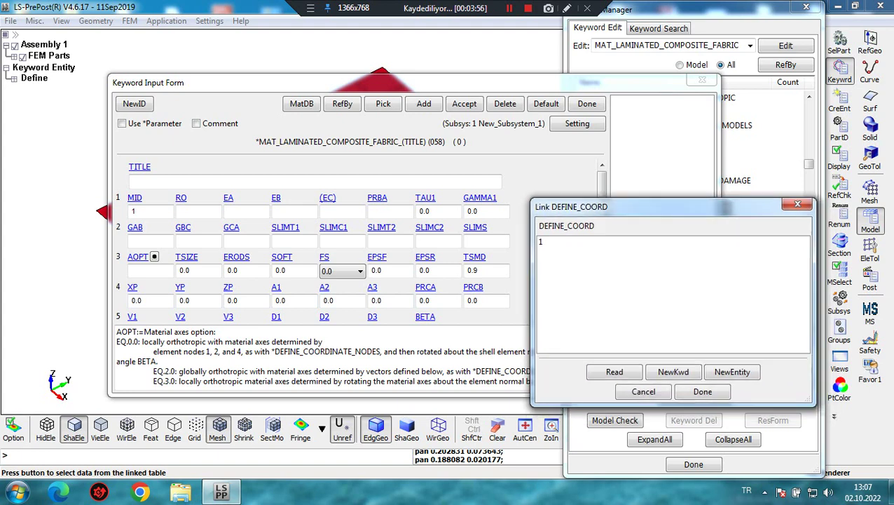
drag(726, 207, 689, 169)
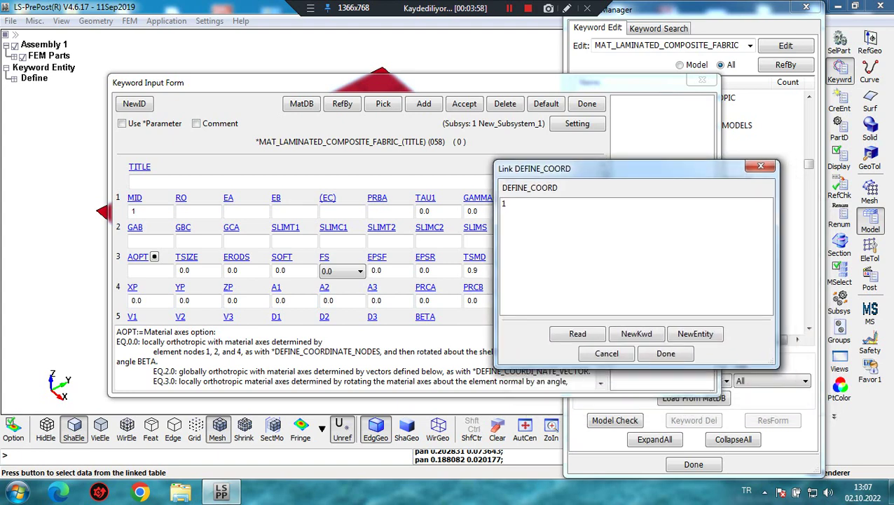
click(508, 203)
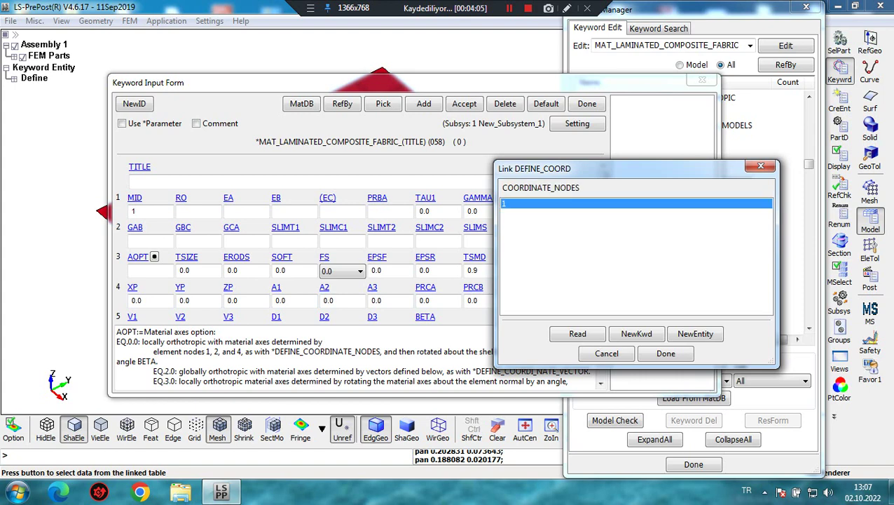
click(666, 353)
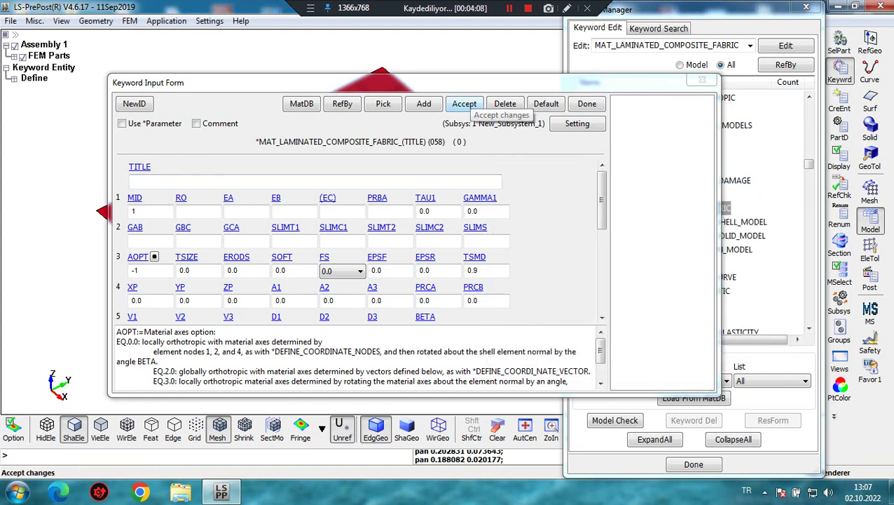
click(464, 105)
click(585, 104)
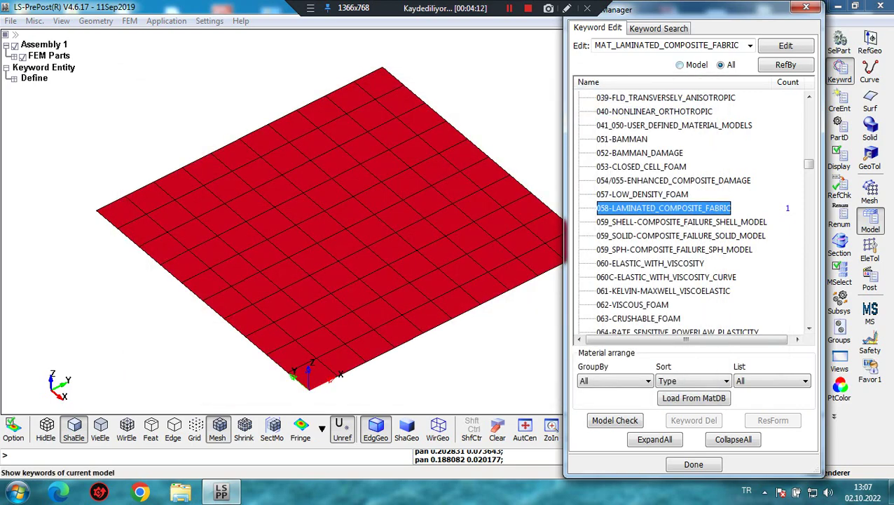
Step: Start a COMPOSITE_LONG card from the PART keywords and give it a new part ID
click(733, 439)
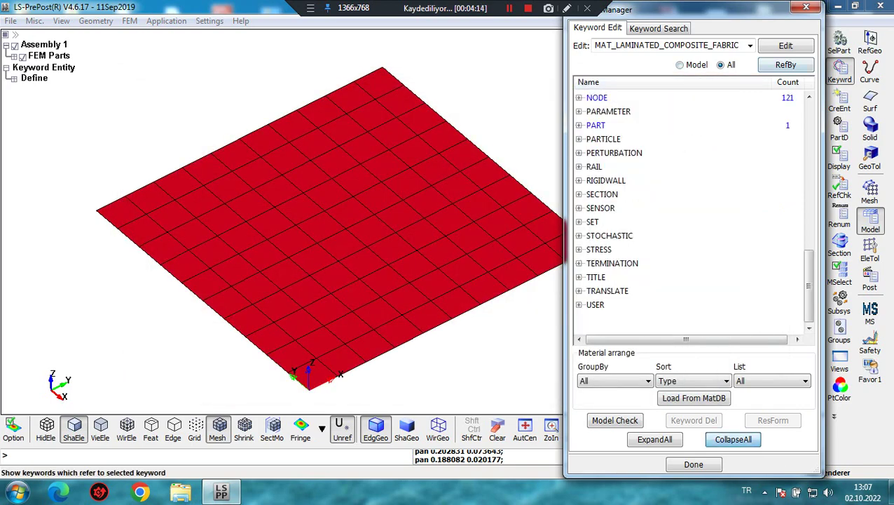
click(579, 126)
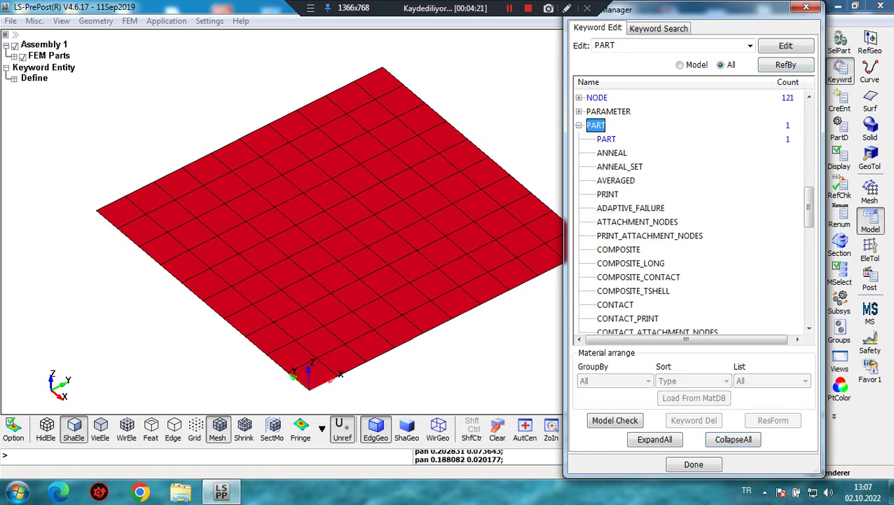
double_click(619, 250)
click(631, 263)
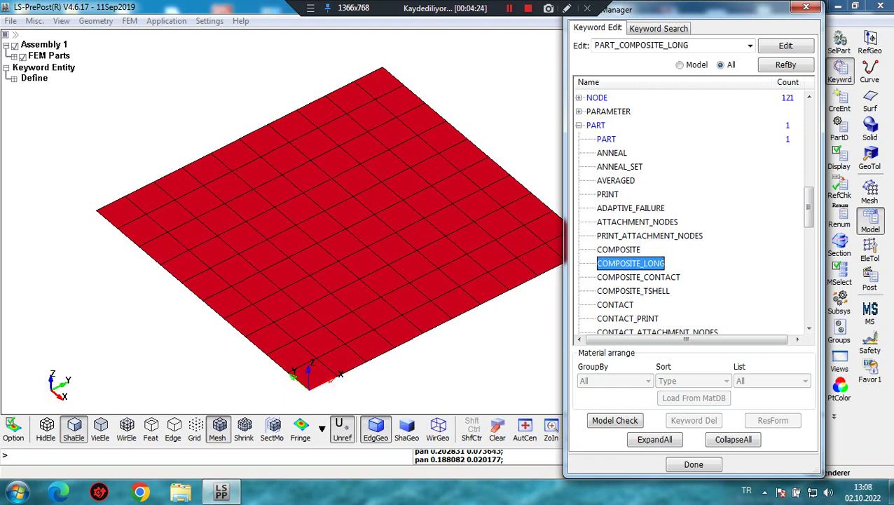
double_click(631, 263)
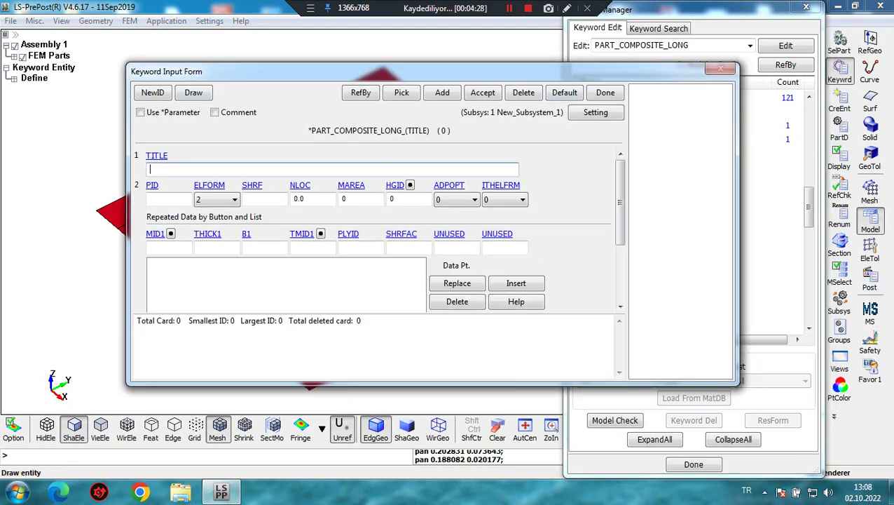
click(153, 93)
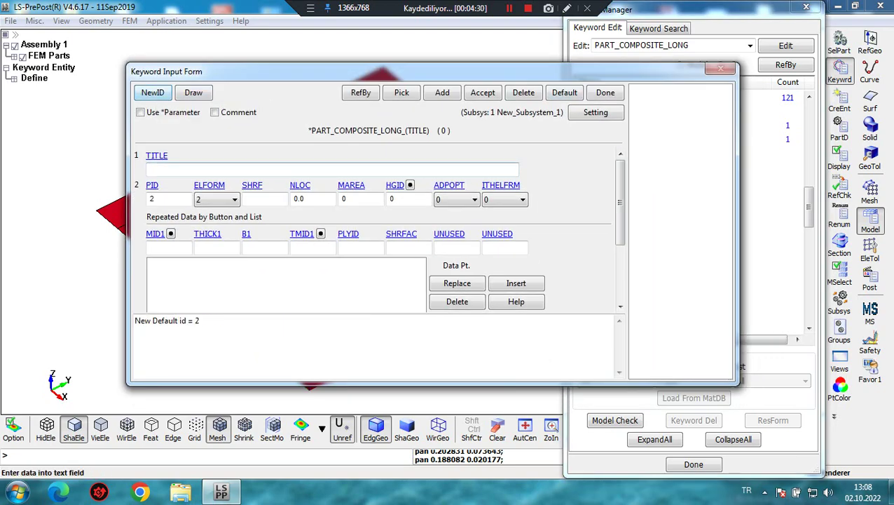
Step: Review the ELFORM and SHRF descriptions and set the composite part's NLOC to -1 for the bottom surface
click(209, 185)
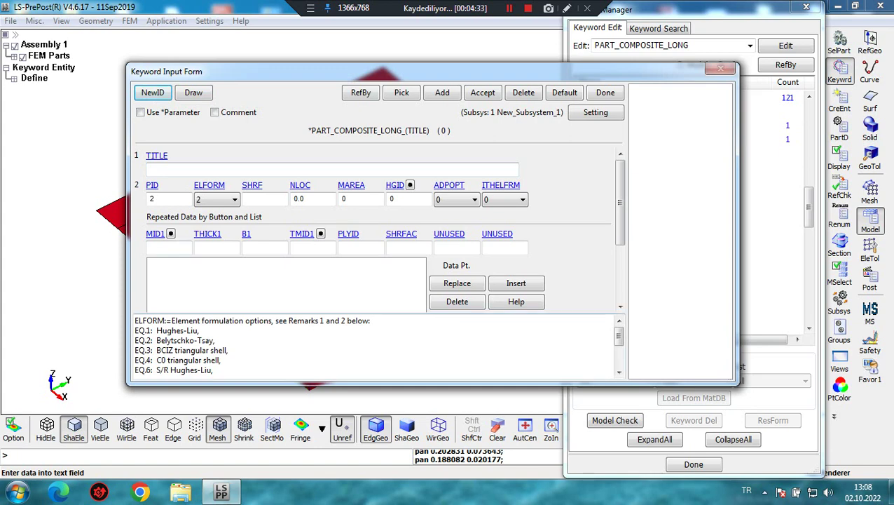
drag(172, 321, 317, 321)
click(216, 341)
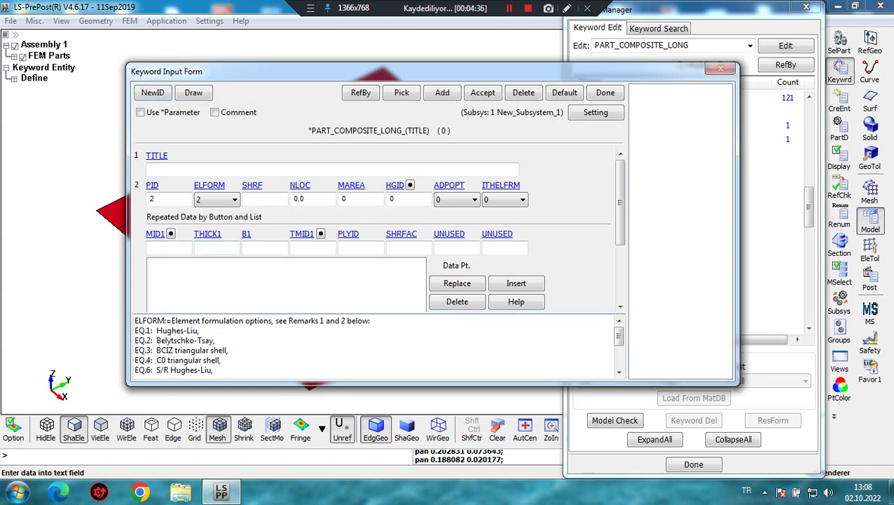
click(252, 186)
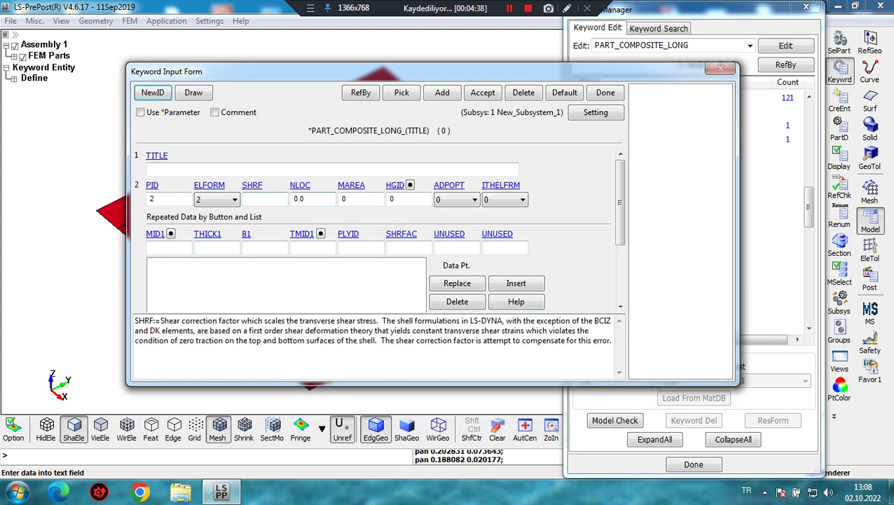
key(Tab)
drag(197, 321, 275, 321)
double_click(324, 197)
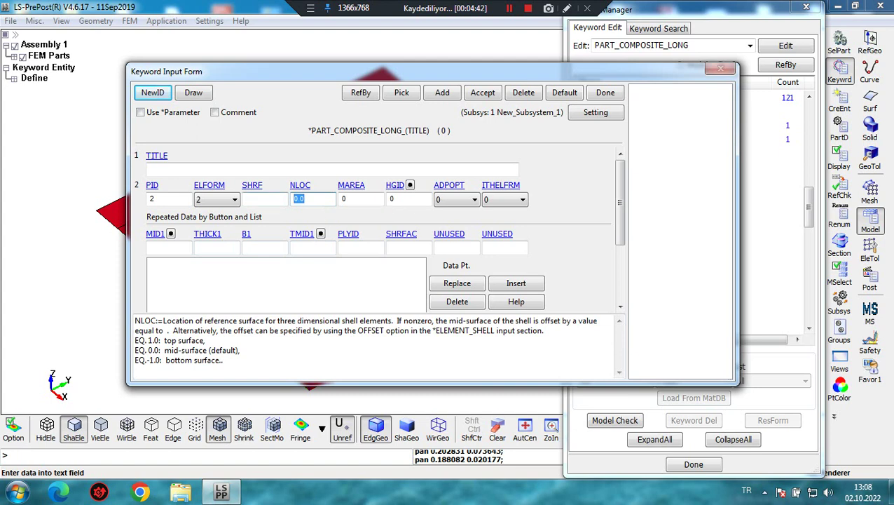
text(-1)
drag(135, 361, 224, 361)
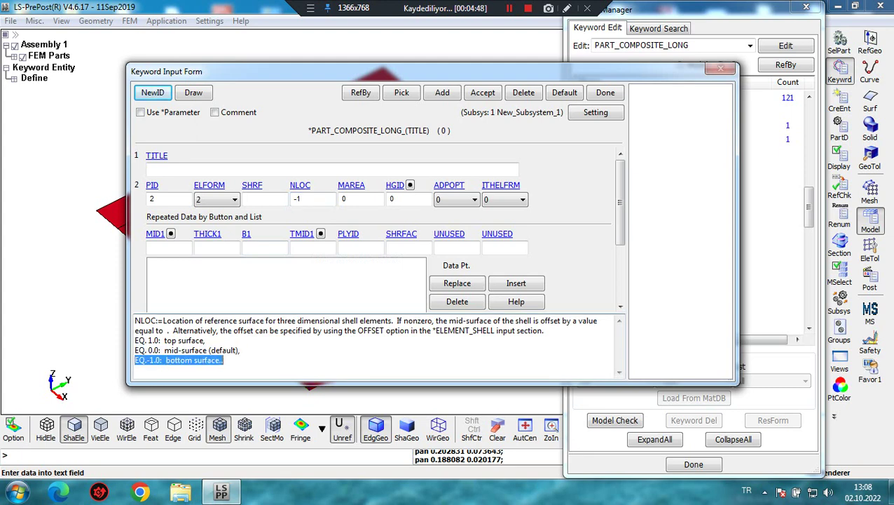
click(226, 360)
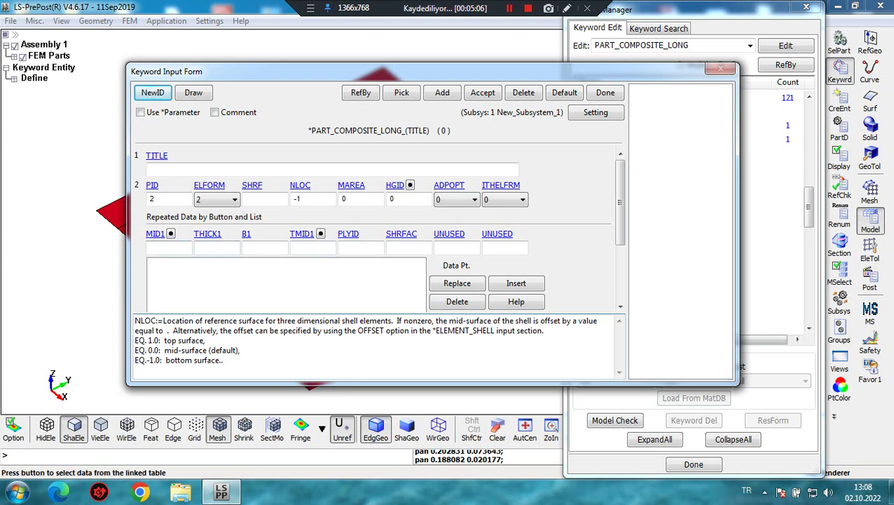
Step: Link MID1 of the composite part's ply data to laminated composite fabric material 1
click(168, 247)
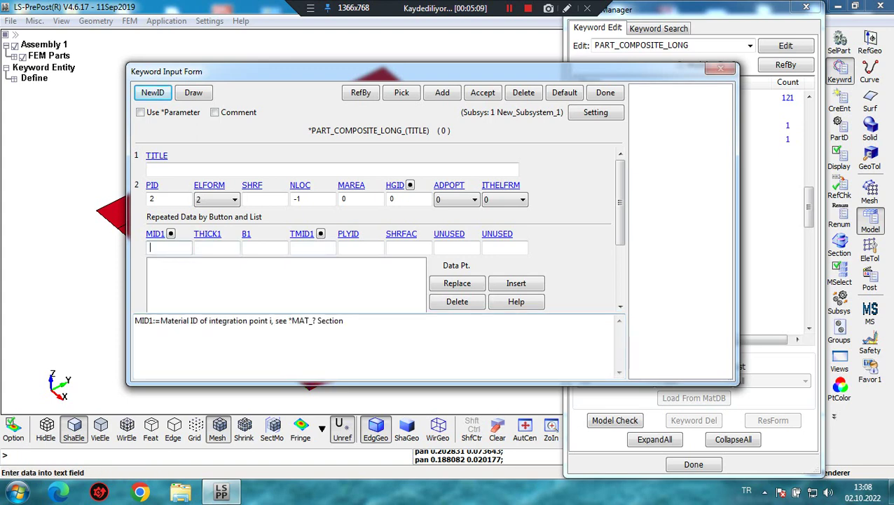
drag(181, 320, 338, 321)
click(165, 246)
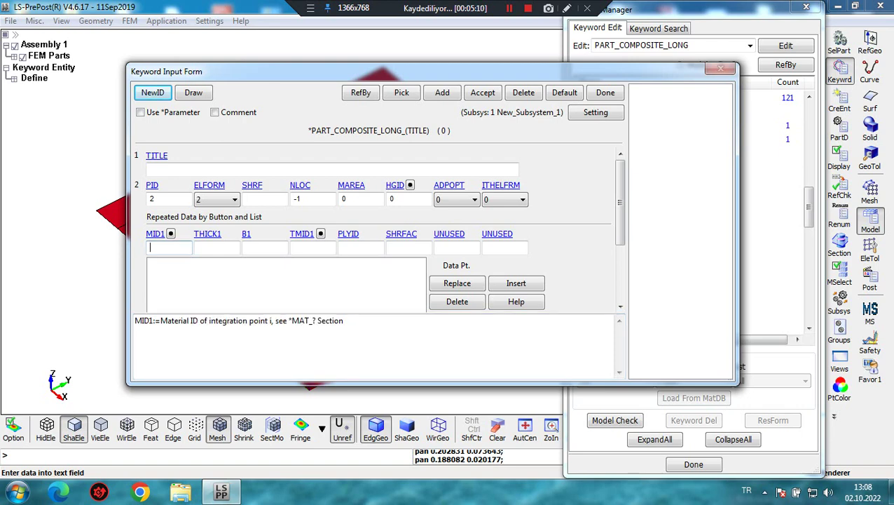
click(170, 233)
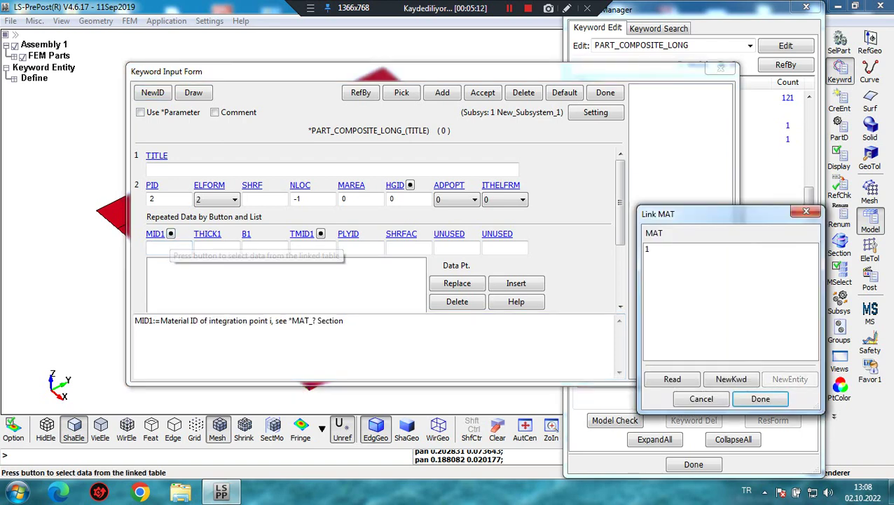
click(648, 249)
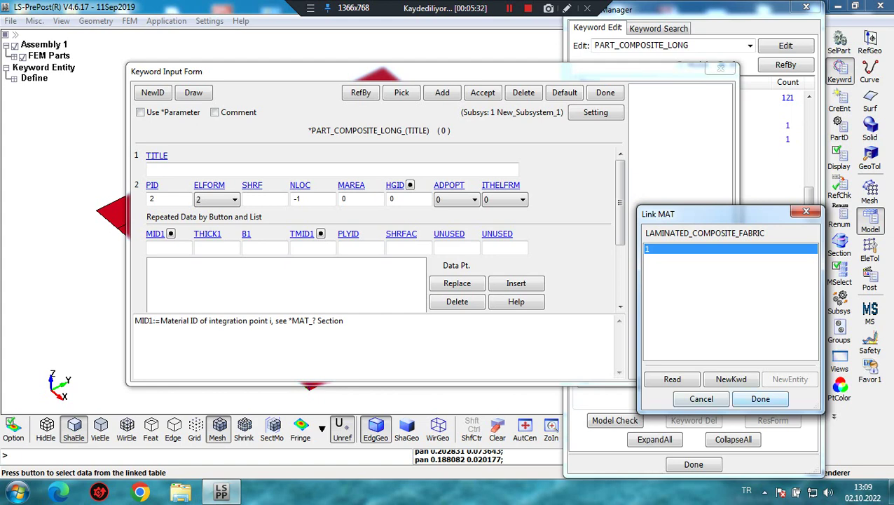
click(761, 399)
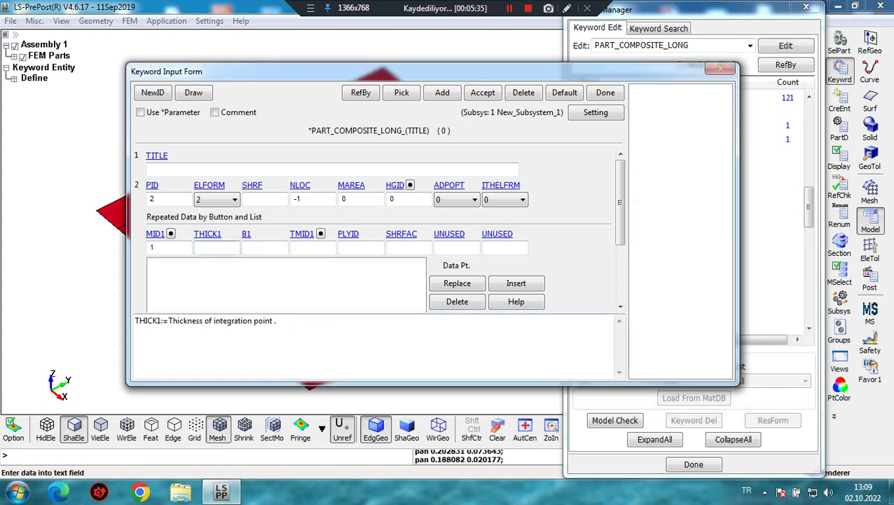
Step: Insert the first ply into the composite part's layup with THICK1 0.01 and material angle B1 0
drag(279, 321, 161, 321)
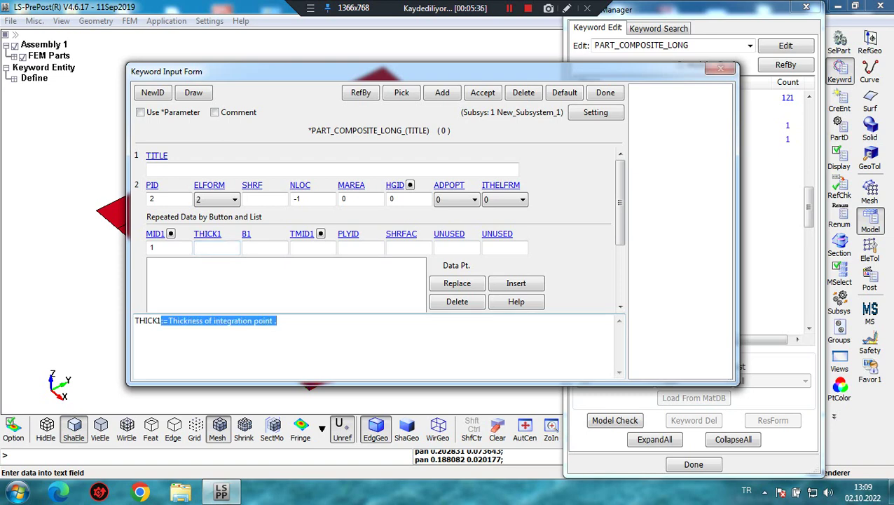
click(227, 247)
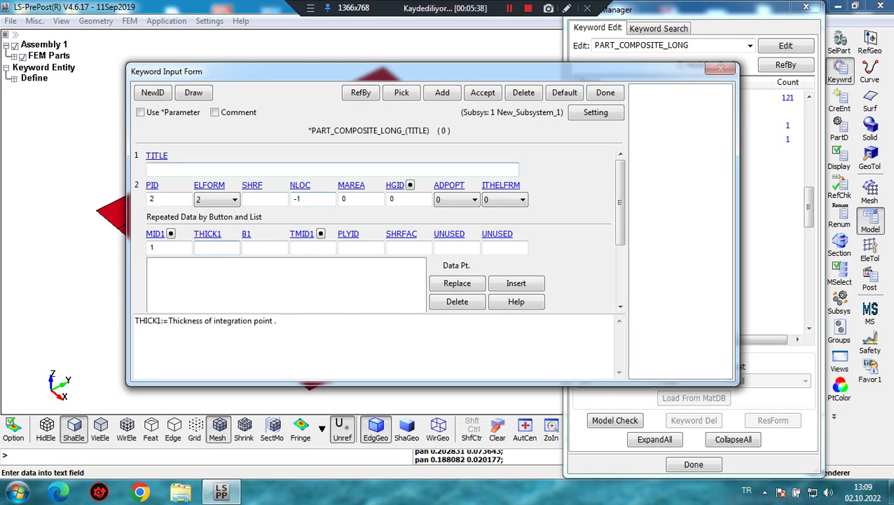
text(0.01)
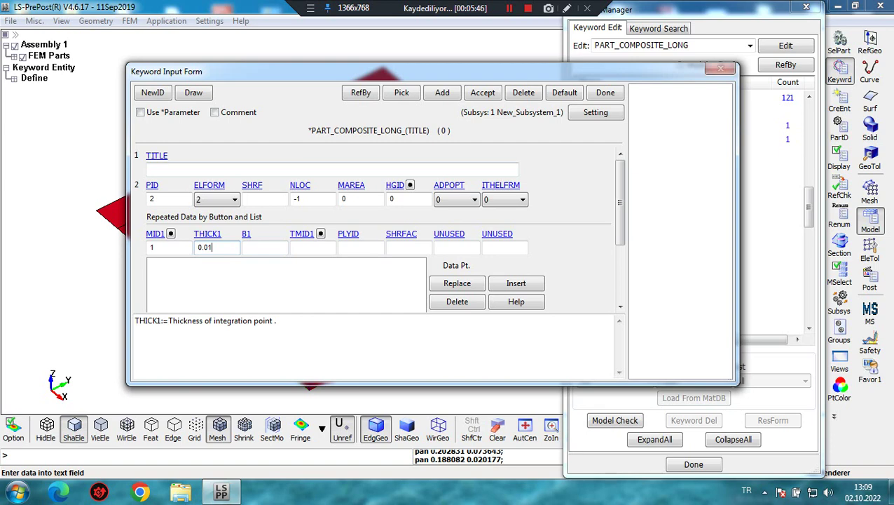
click(265, 247)
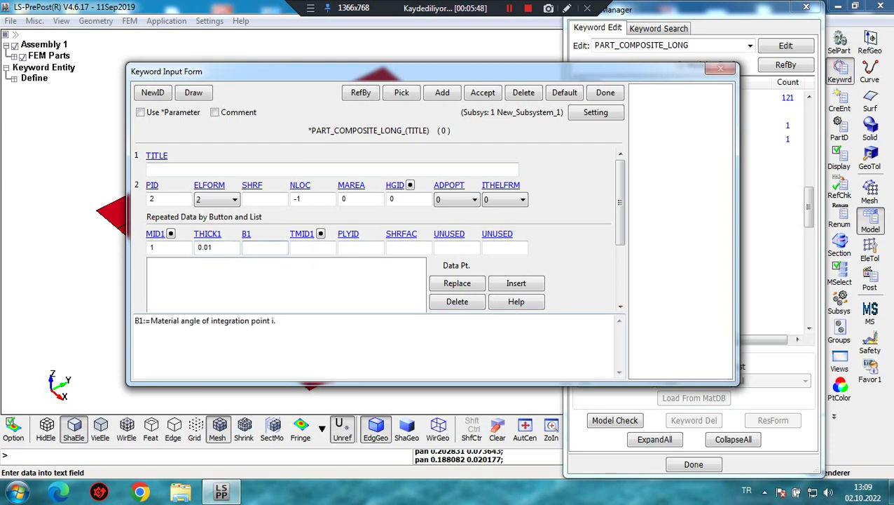
drag(143, 321, 277, 321)
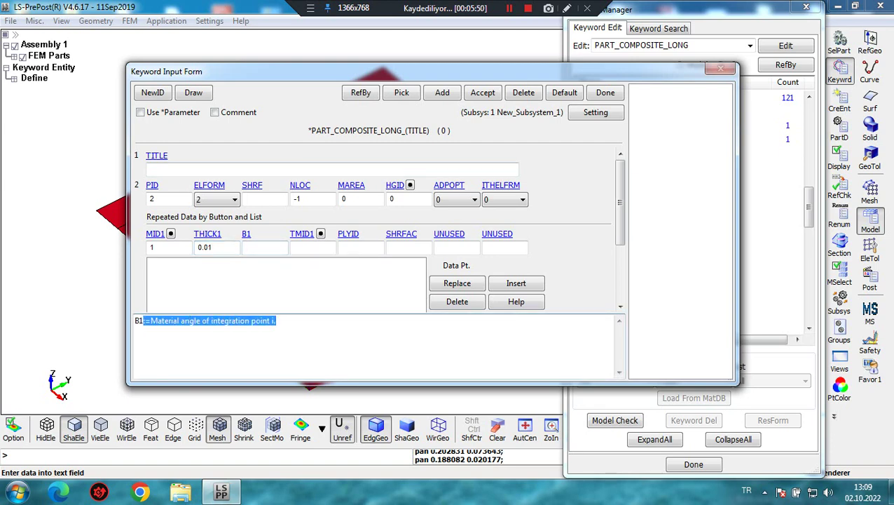
click(254, 246)
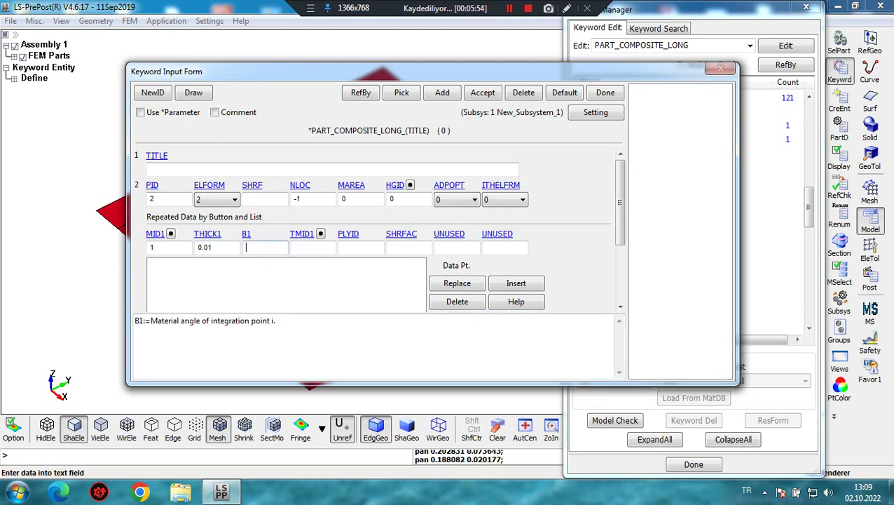
text(0)
click(517, 284)
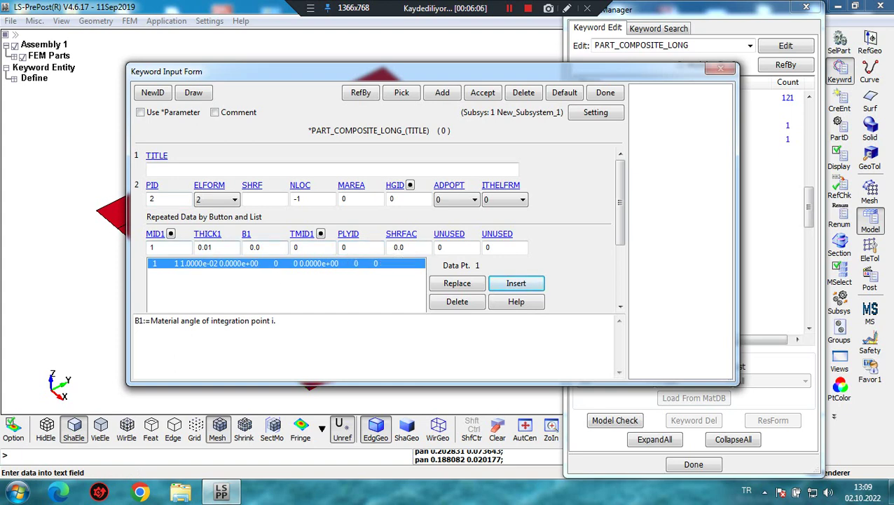
Step: Insert the second and third plies with thickness 0.01 and material angles B1 of 45 and 90
click(264, 246)
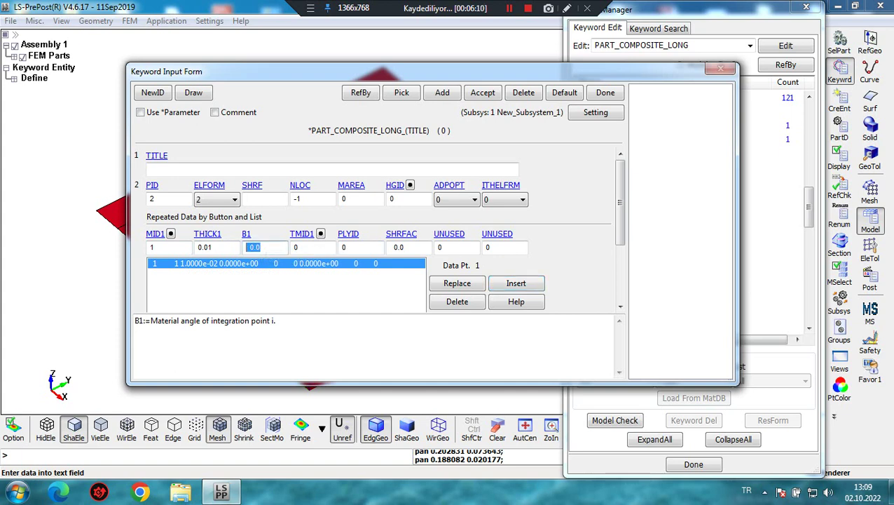
text(45)
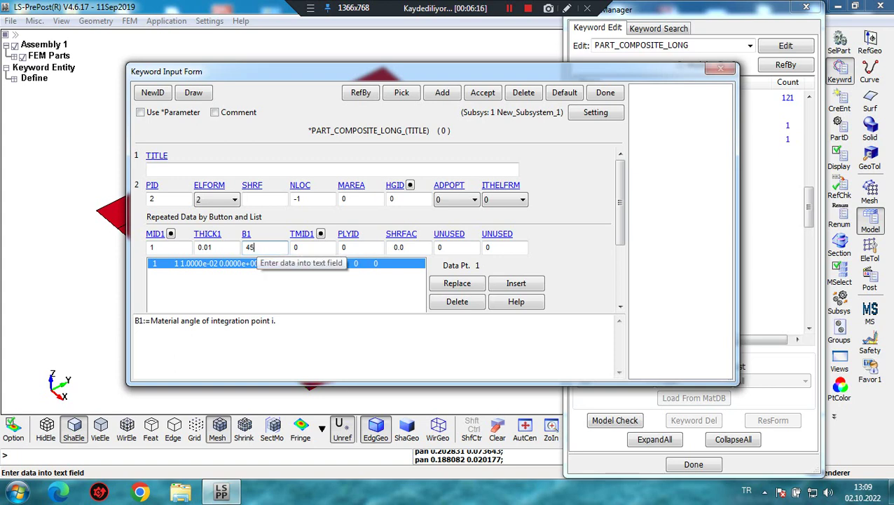
click(223, 247)
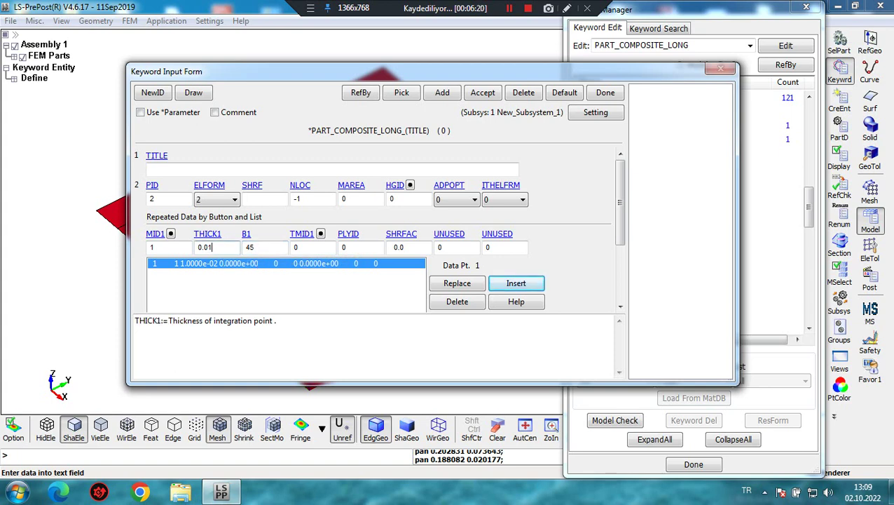
click(515, 283)
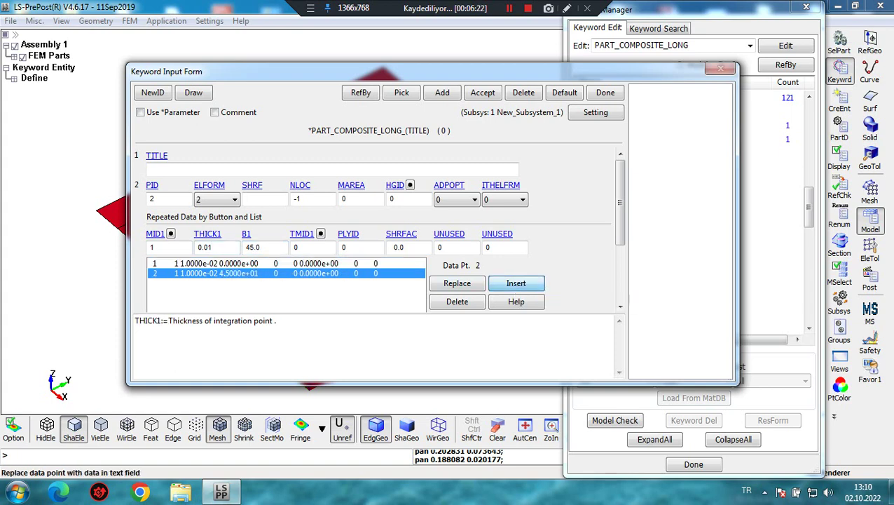
double_click(254, 247)
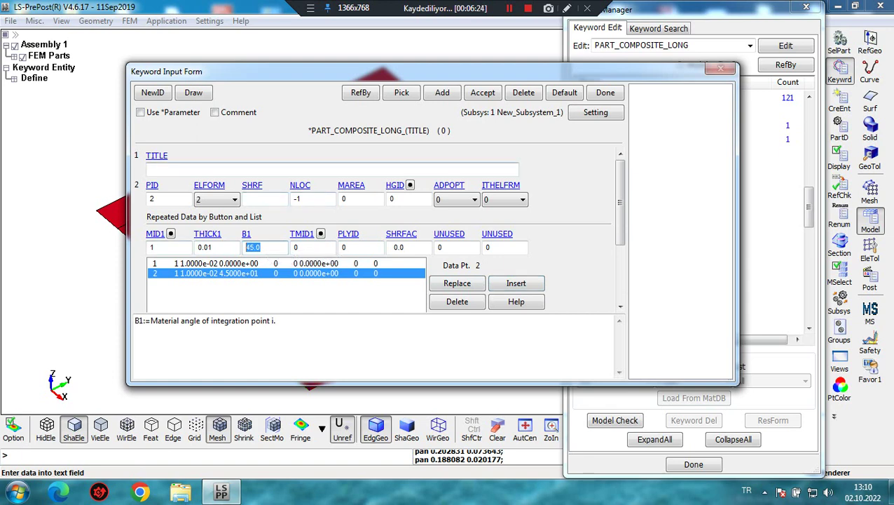
text(90)
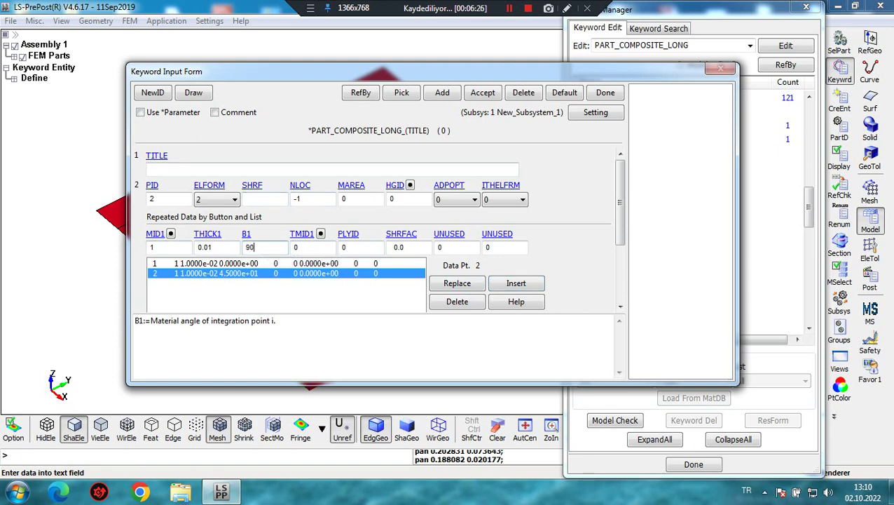
click(516, 283)
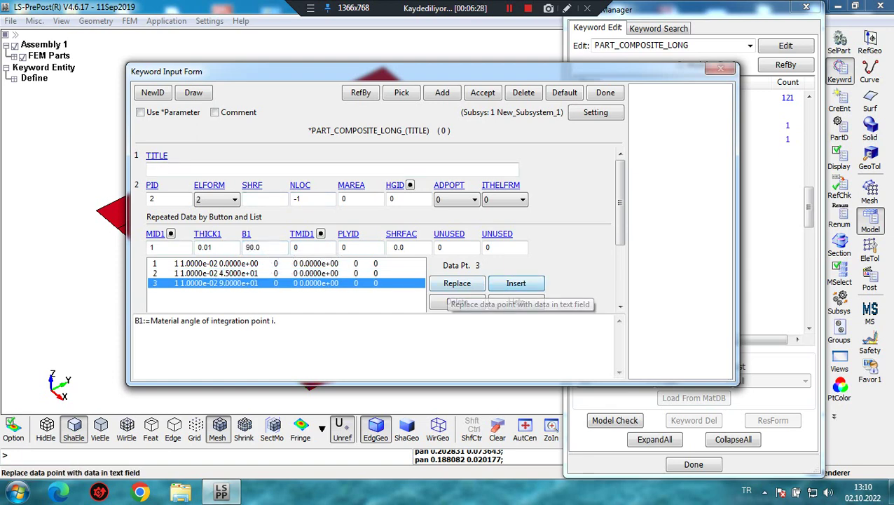
Step: Insert the fourth ply with material angle B1 of -45 and accept the PART_COMPOSITE_LONG card
click(264, 246)
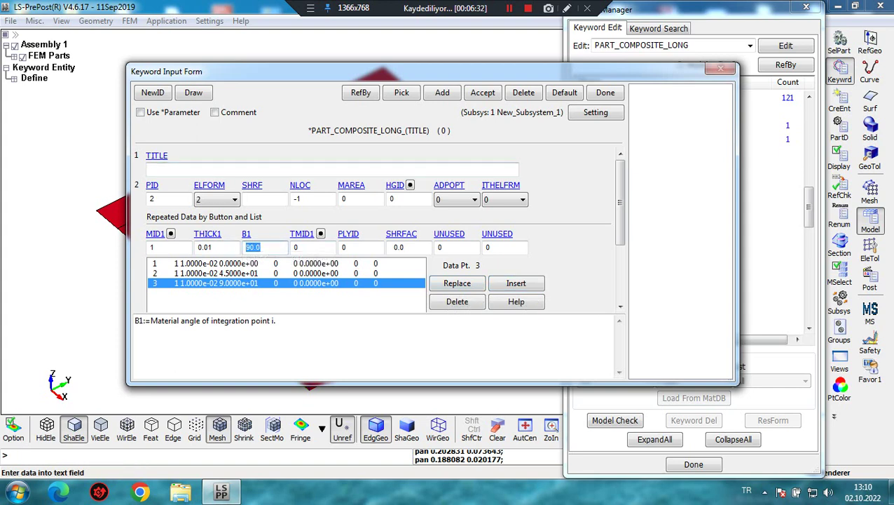
text(-45)
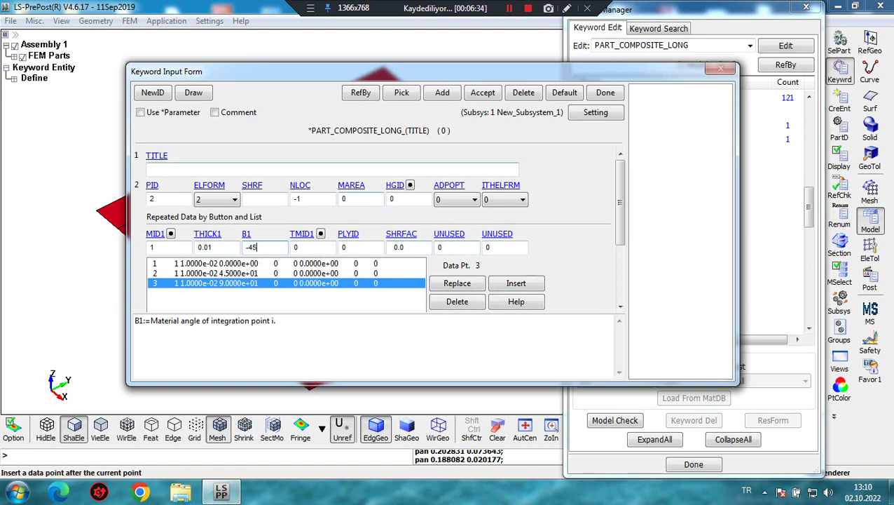
click(518, 284)
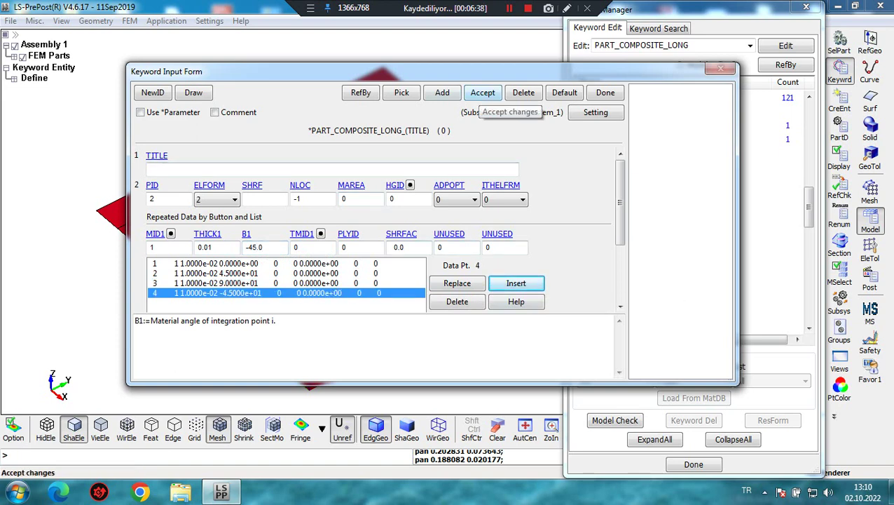
click(482, 94)
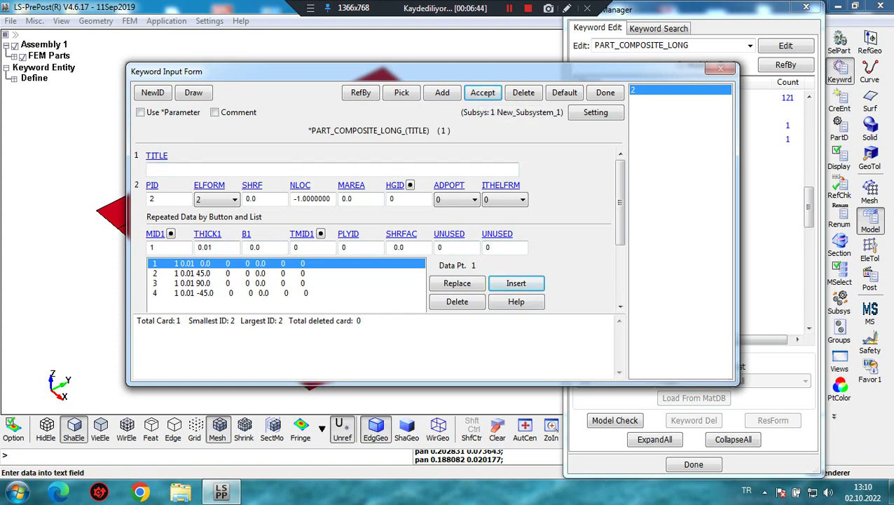
Step: Check the thickness and material angle of each of the four plies, and close the composite card and the keyword manager
click(211, 273)
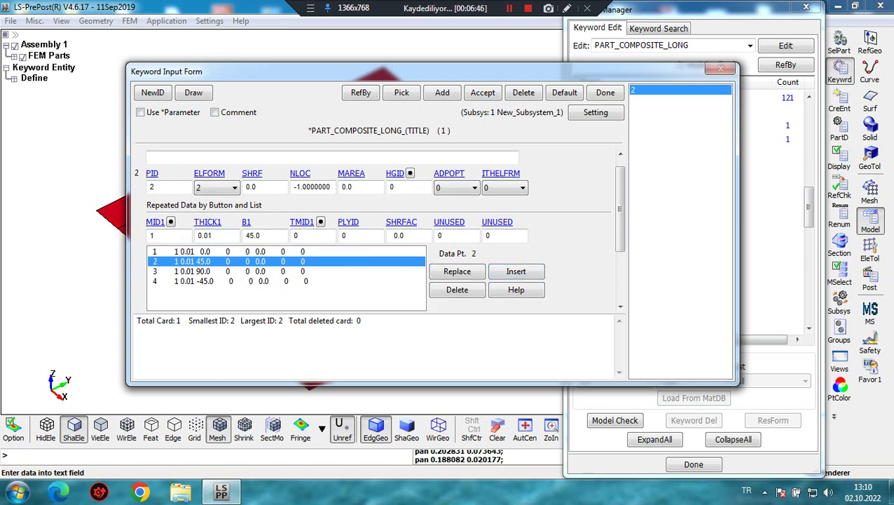
click(210, 251)
click(211, 262)
click(210, 271)
click(210, 281)
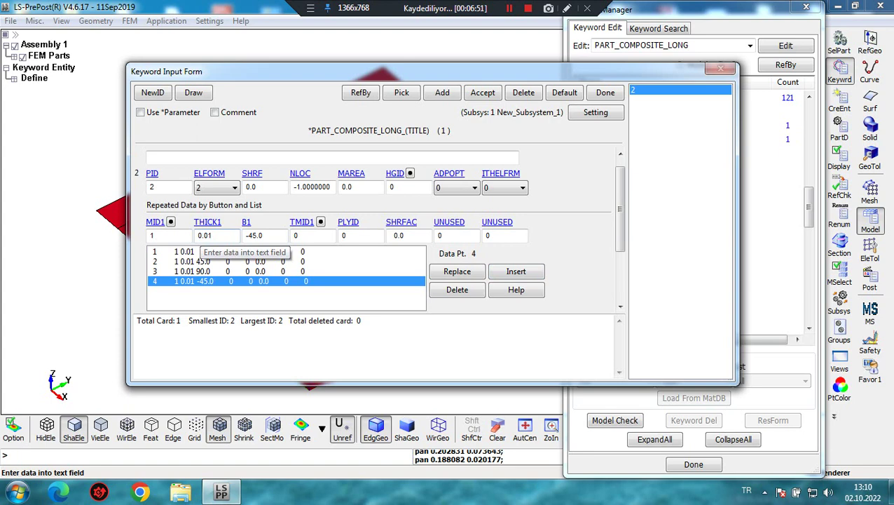
key(Up)
key(Up)
key(Up)
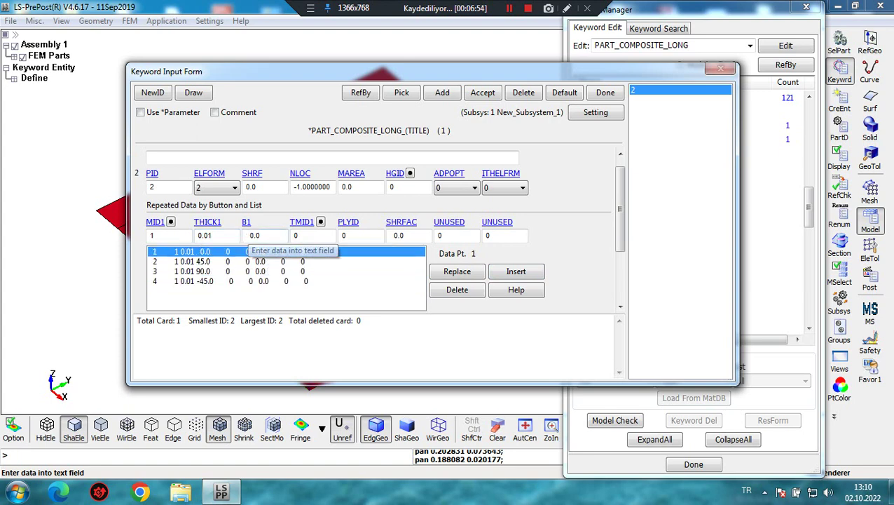
key(Down)
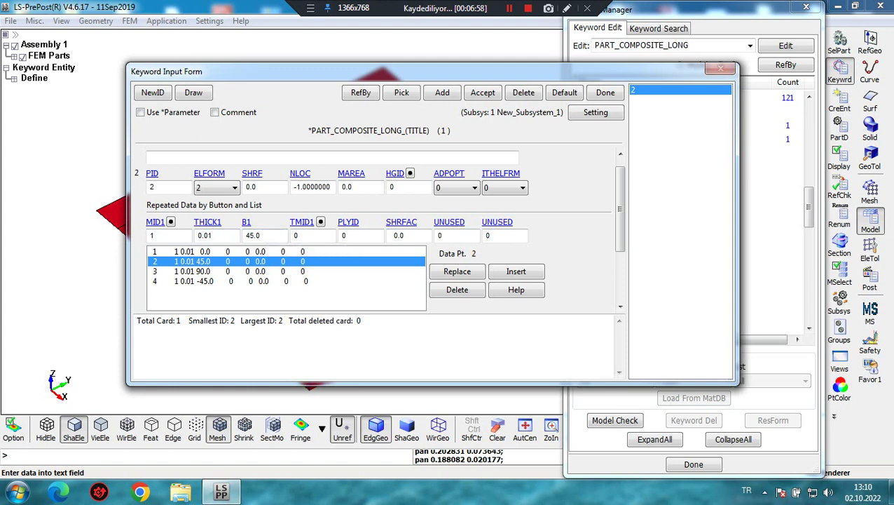
key(Down)
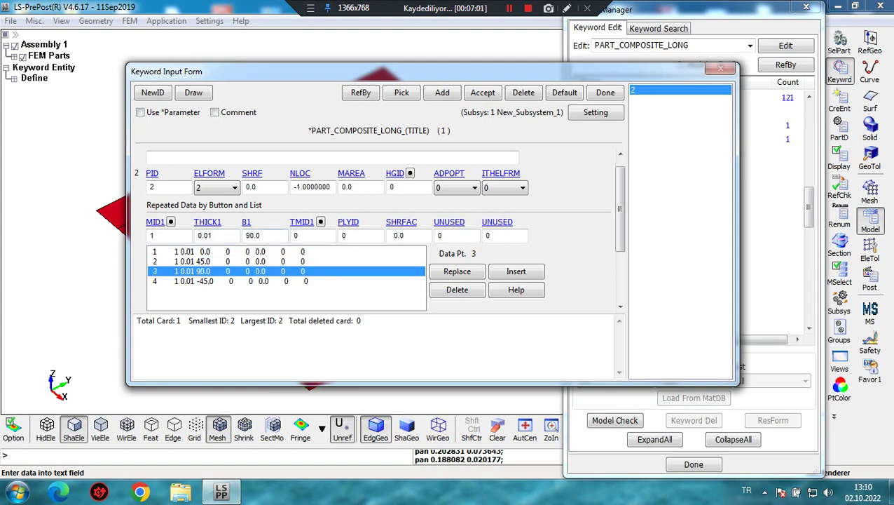
key(Down)
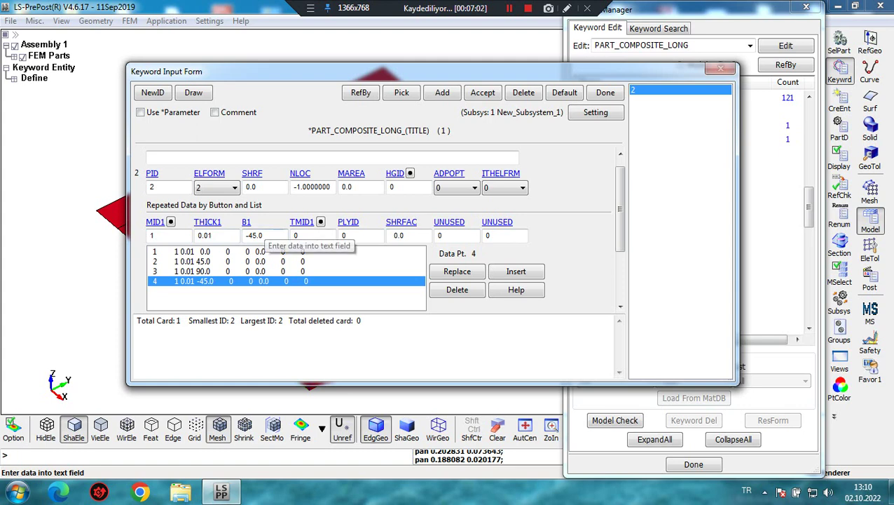
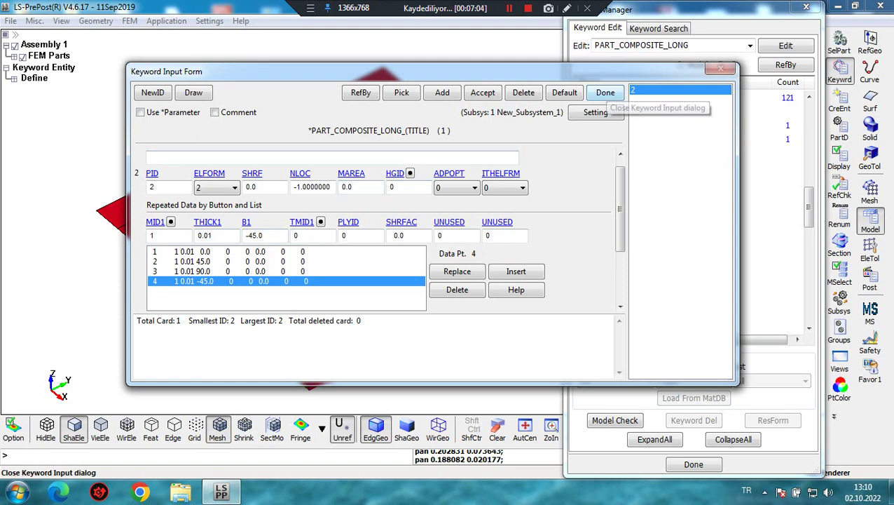
click(606, 92)
click(694, 464)
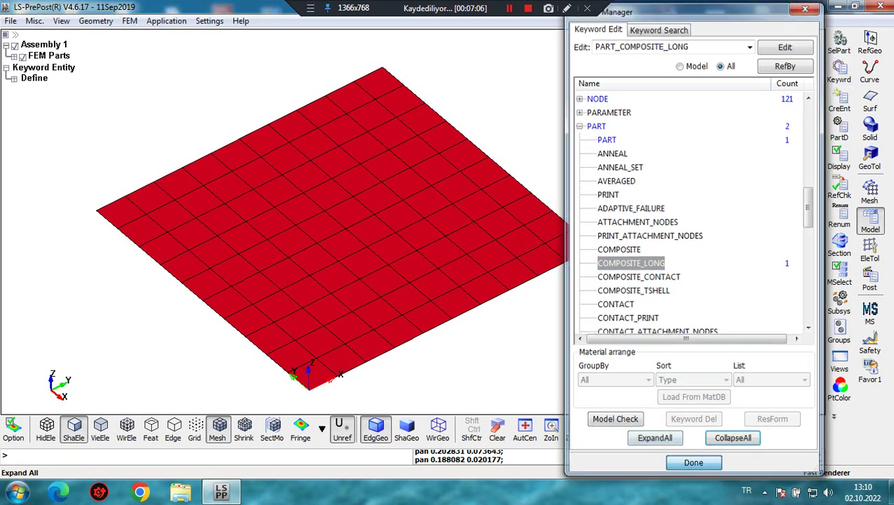
Step: Move all elements of the shell_4p plate, selected by part, to composite part 2 and accept the move
shift+drag(434, 246, 432, 242)
shift+right_drag(432, 241, 409, 229)
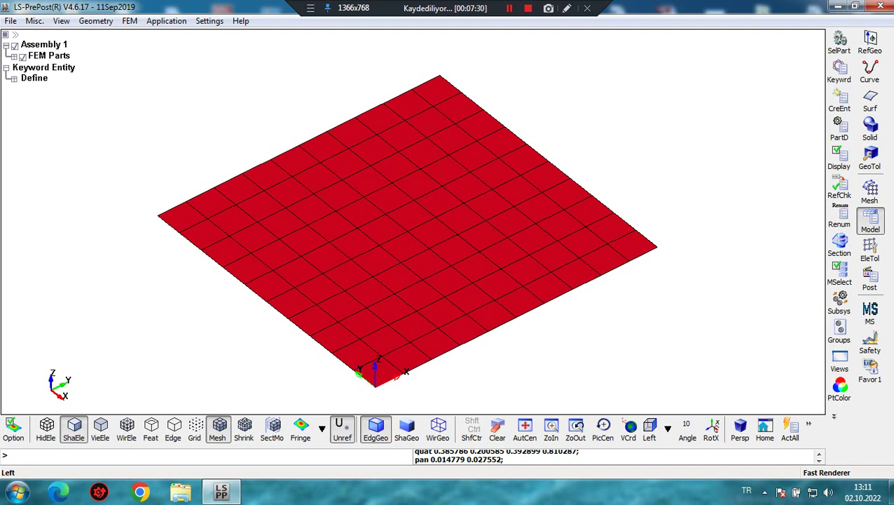
click(870, 249)
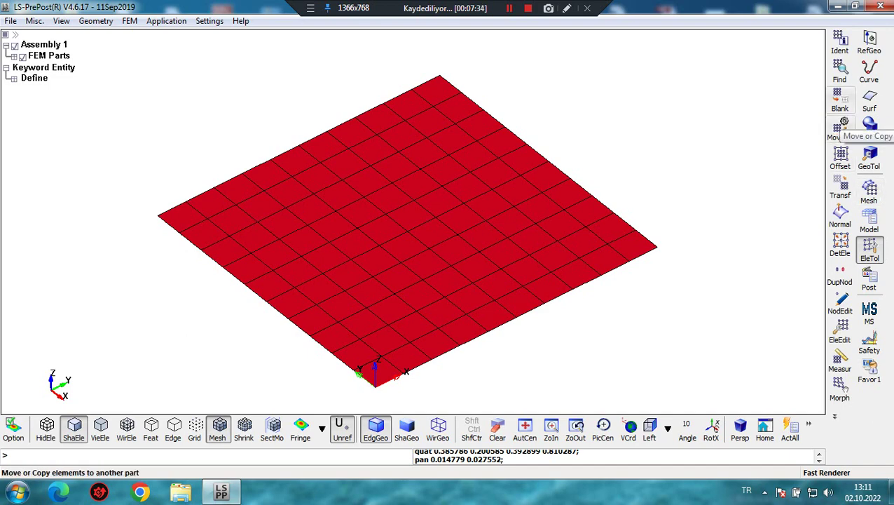
click(842, 129)
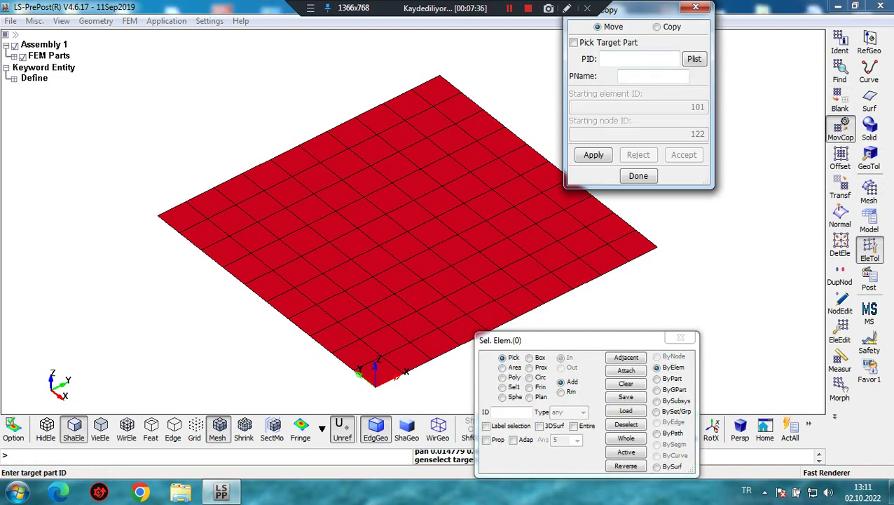
click(694, 59)
click(649, 259)
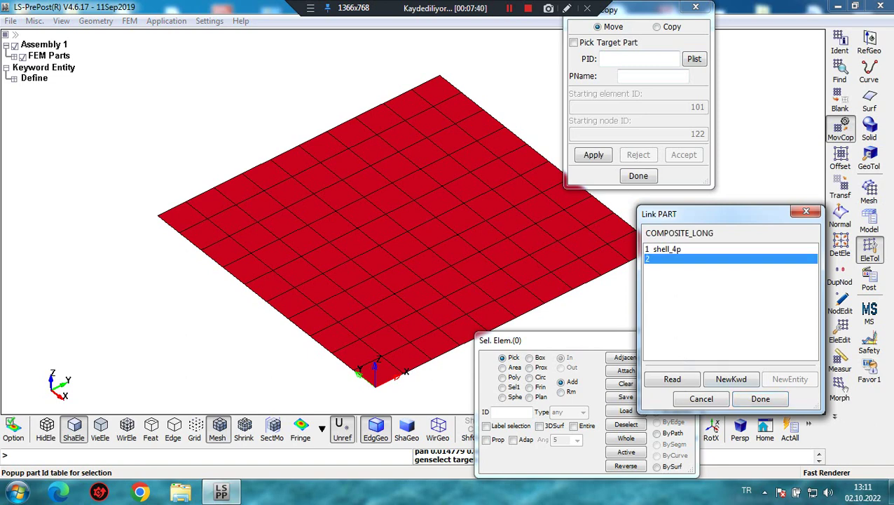
click(761, 399)
click(657, 378)
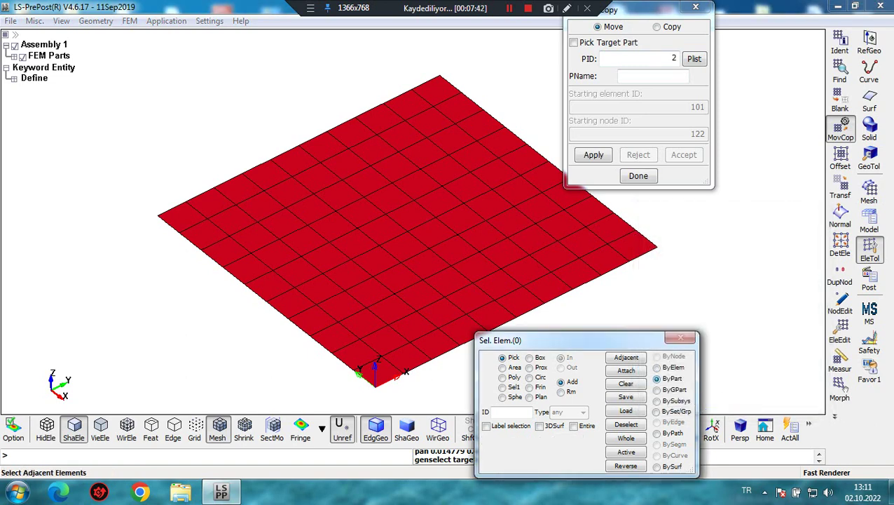
click(478, 263)
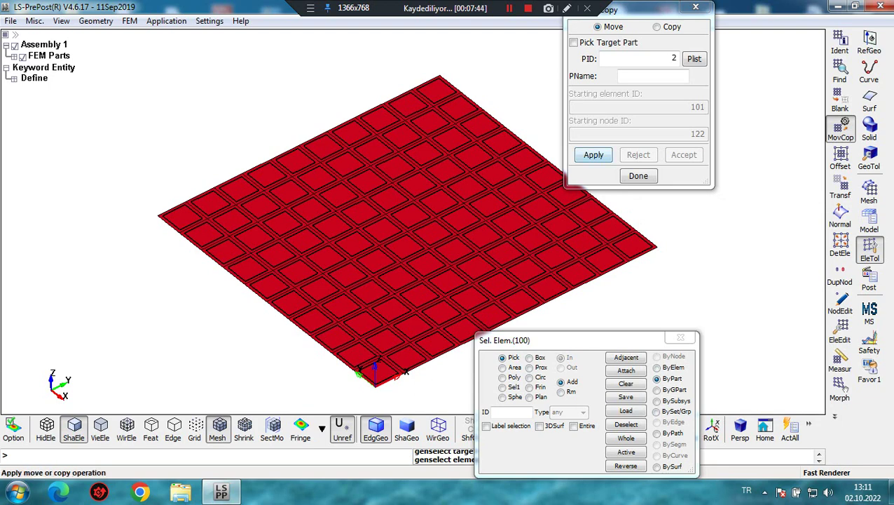
click(594, 155)
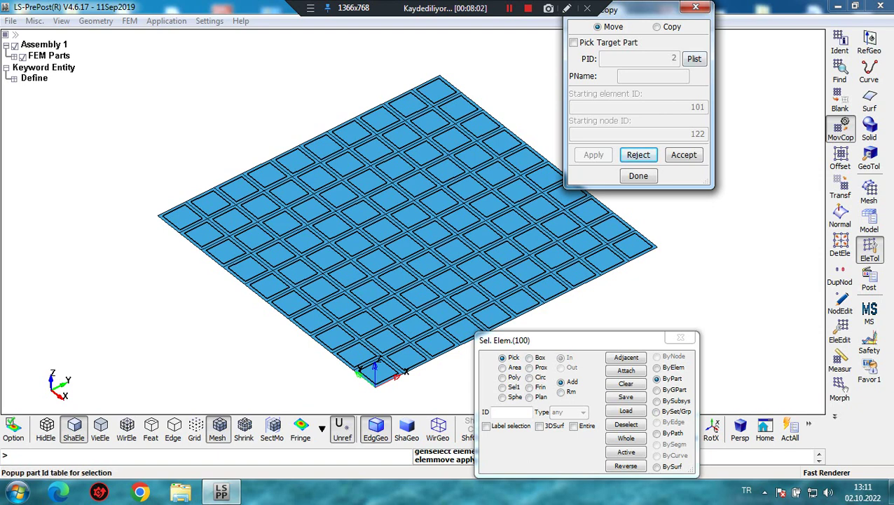
click(684, 155)
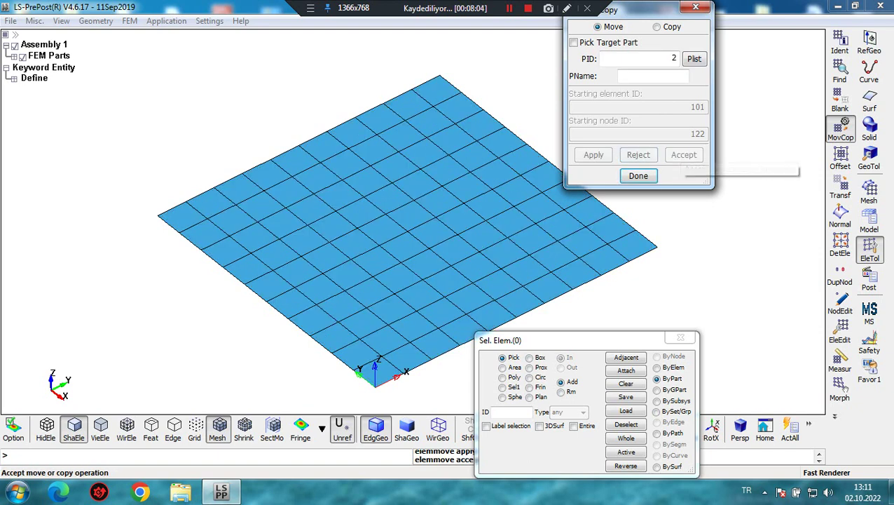
click(636, 176)
shift+scroll(423, 204, down, 2)
shift+middle_drag(424, 204, 400, 221)
mouse_move(399, 221)
shift+mouse_down()
mouse_move(400, 203)
mouse_move(401, 211)
shift+mouse_up()
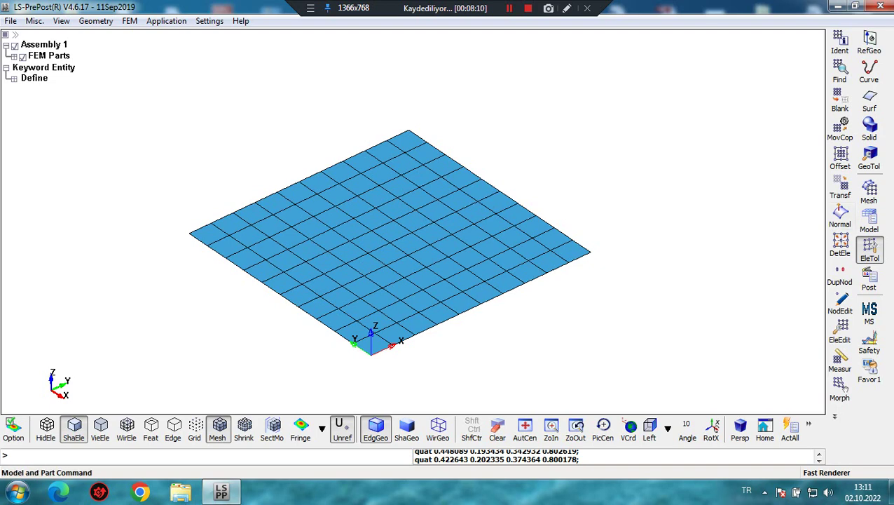
Step: Show the shell normals of the whole plate, selected by part, and clear them after checking their direction
click(840, 216)
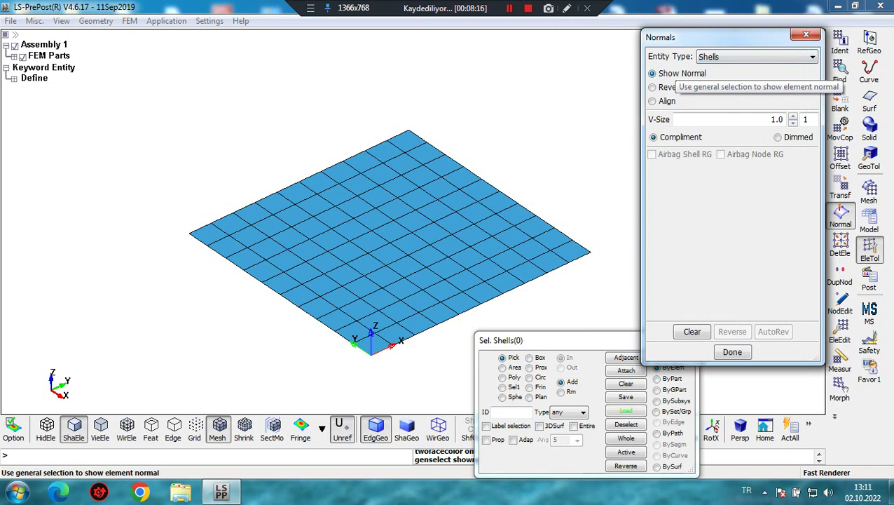
drag(519, 340, 589, 326)
click(729, 364)
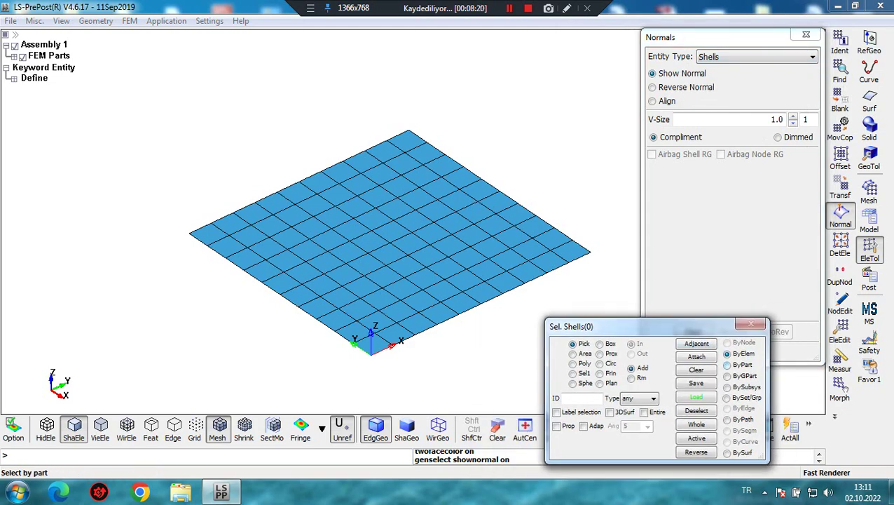
click(348, 240)
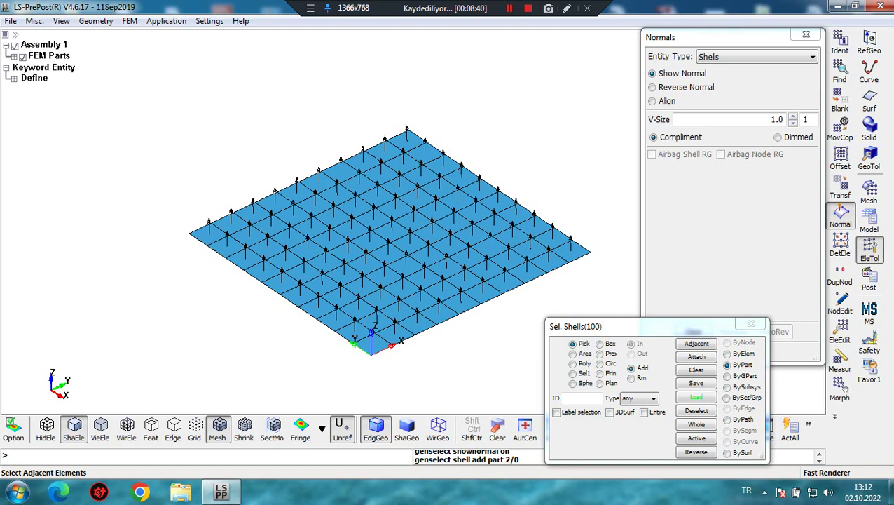
click(733, 239)
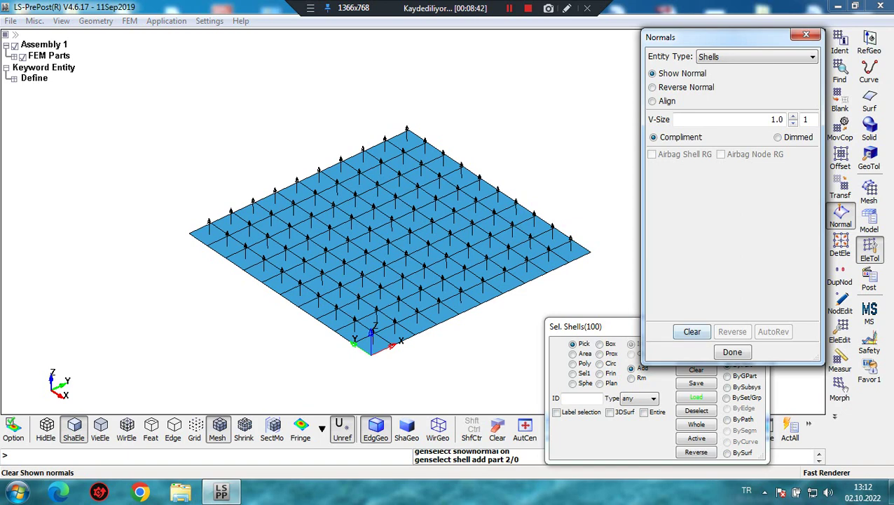
click(692, 331)
click(733, 350)
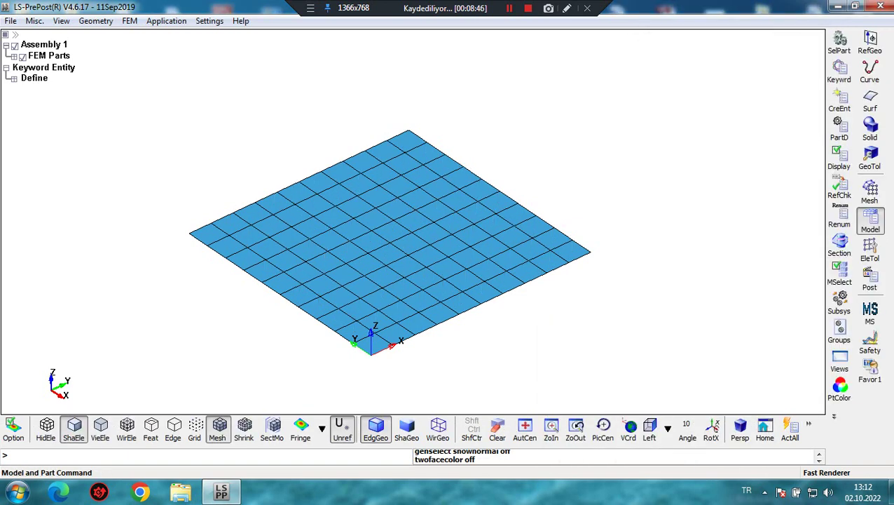
Step: Display the plate with its shell thickness using the Appearance tool's Thick option and inspect the corner at the local coordinate system
click(835, 416)
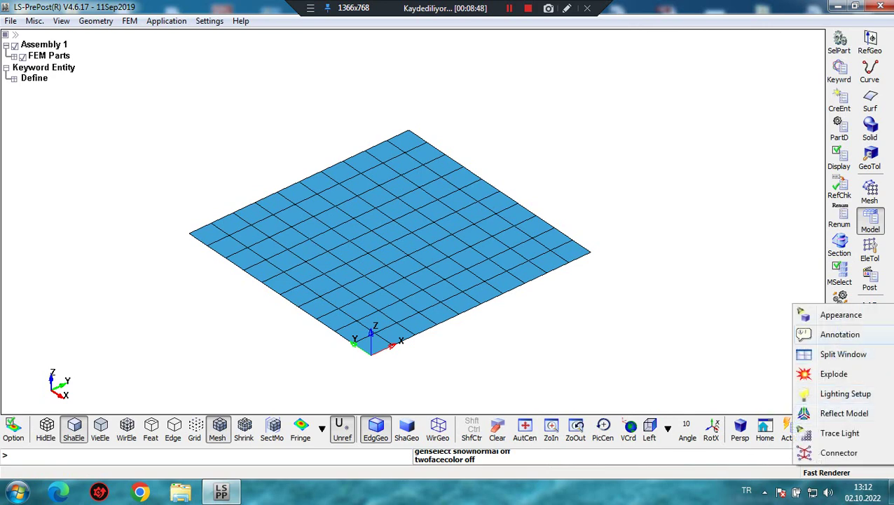
click(841, 315)
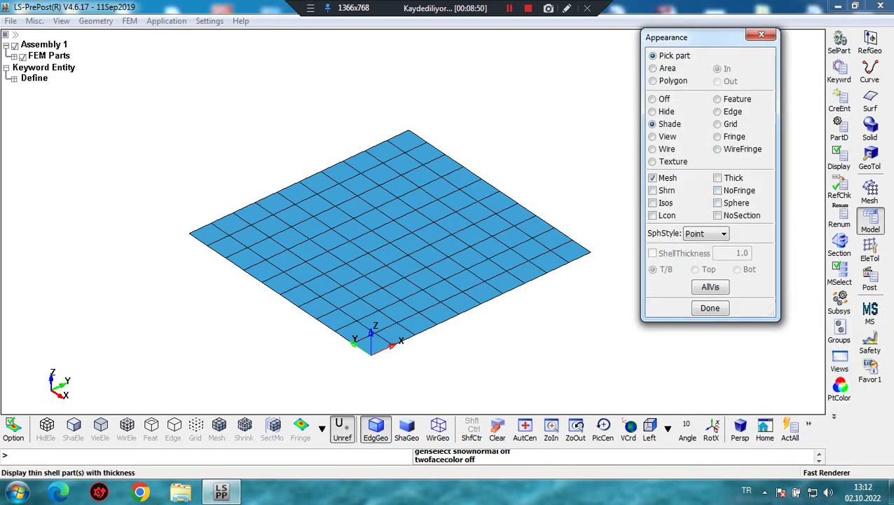
click(718, 178)
scroll(364, 354, up, 6)
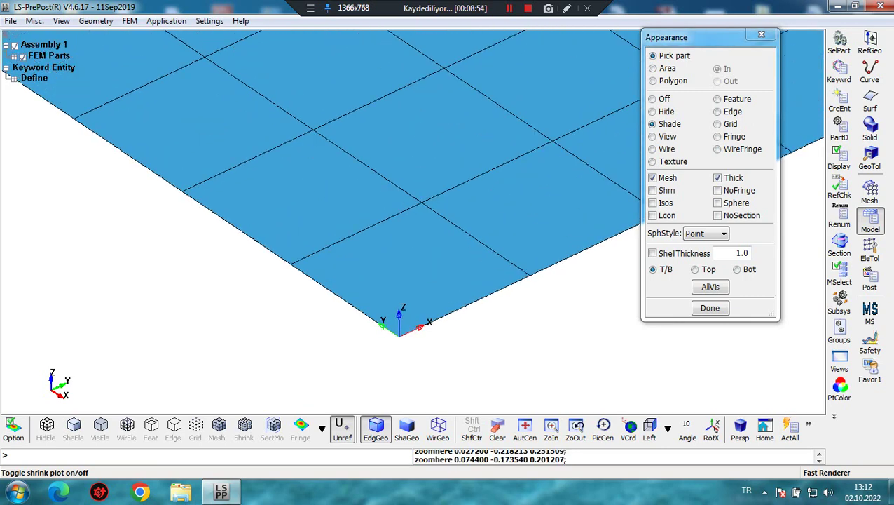
click(429, 261)
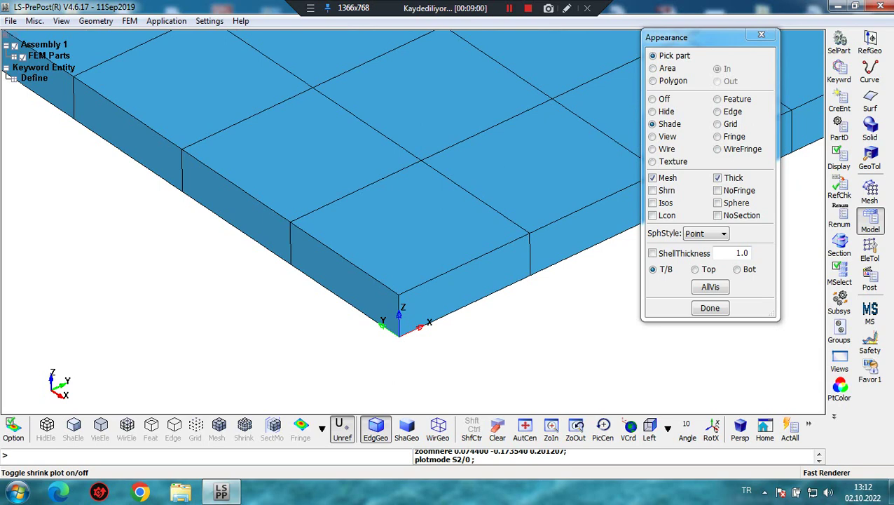
scroll(365, 266, down, 2)
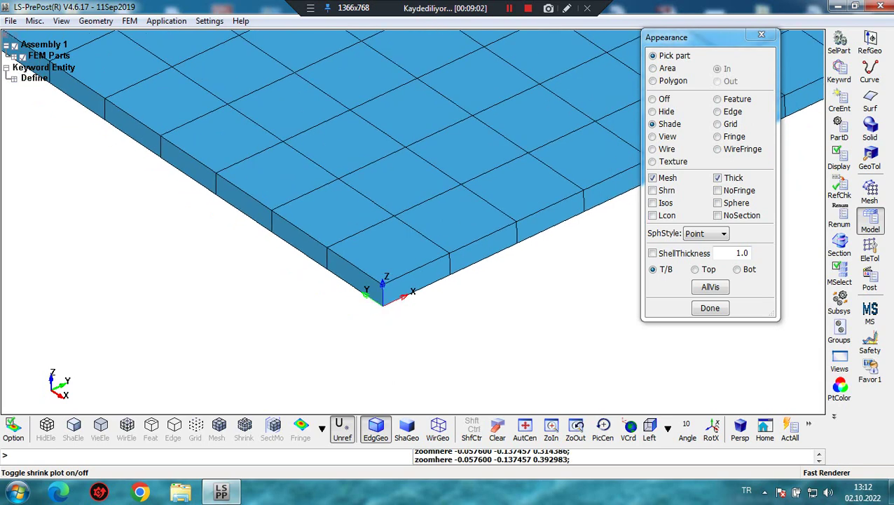
scroll(414, 158, down, 2)
shift+middle_drag(414, 157, 355, 231)
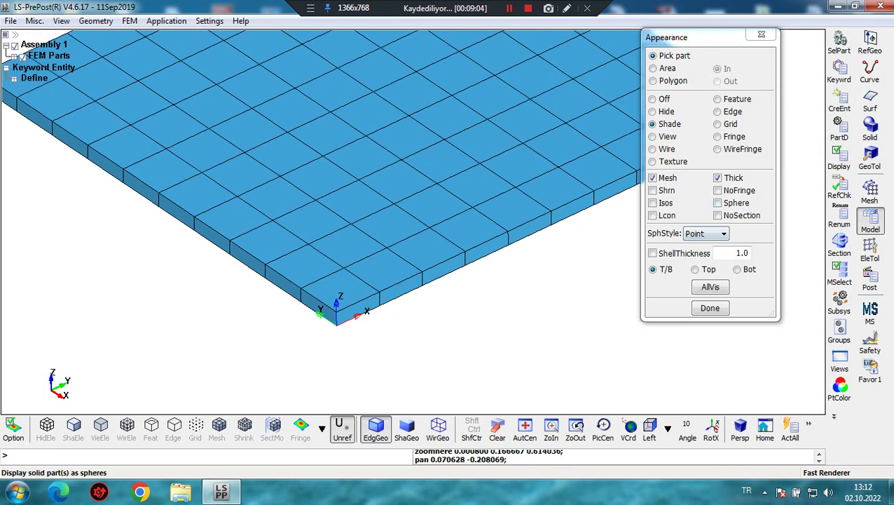
Step: Turn off the Thick display, restore all parts to visible and finish the appearance settings
click(718, 178)
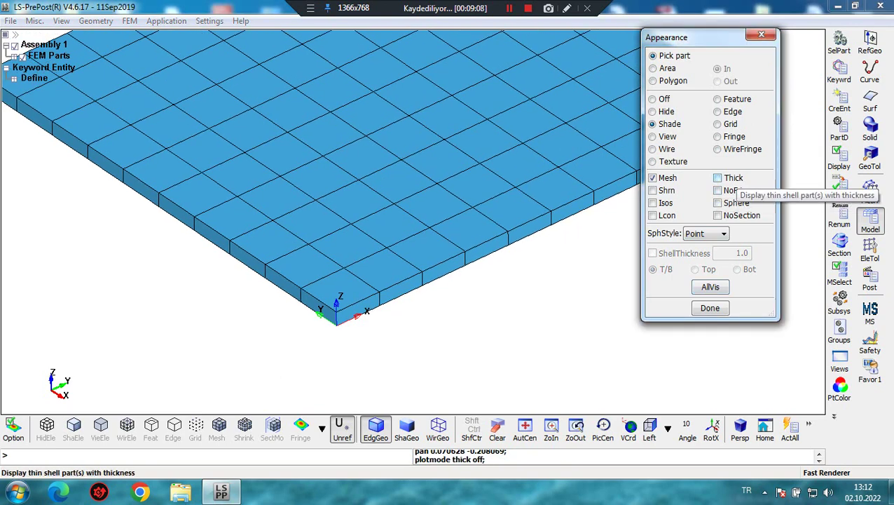
click(710, 287)
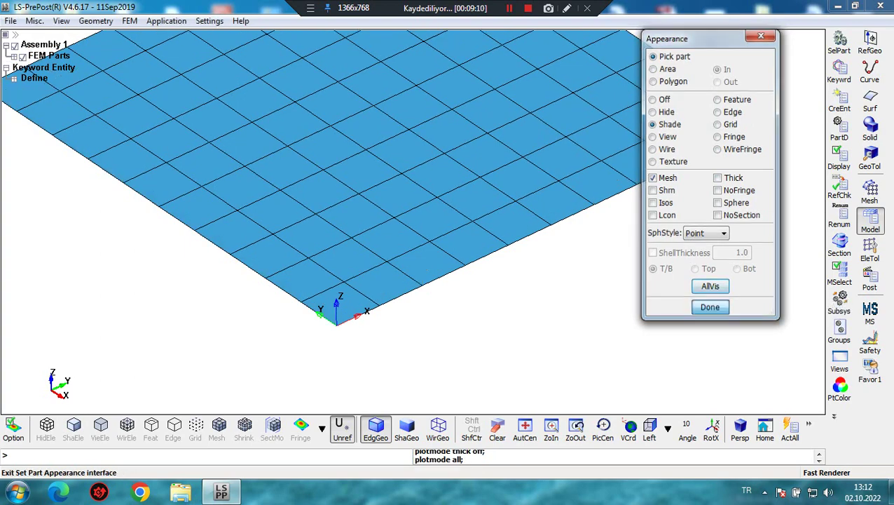
click(710, 307)
Step: Identify composite part 2 to list its layers, viewing the plate nearly from above
scroll(433, 213, down, 3)
shift+right_drag(433, 213, 440, 324)
shift+drag(440, 324, 403, 371)
shift+right_drag(403, 372, 403, 357)
shift+drag(403, 357, 427, 360)
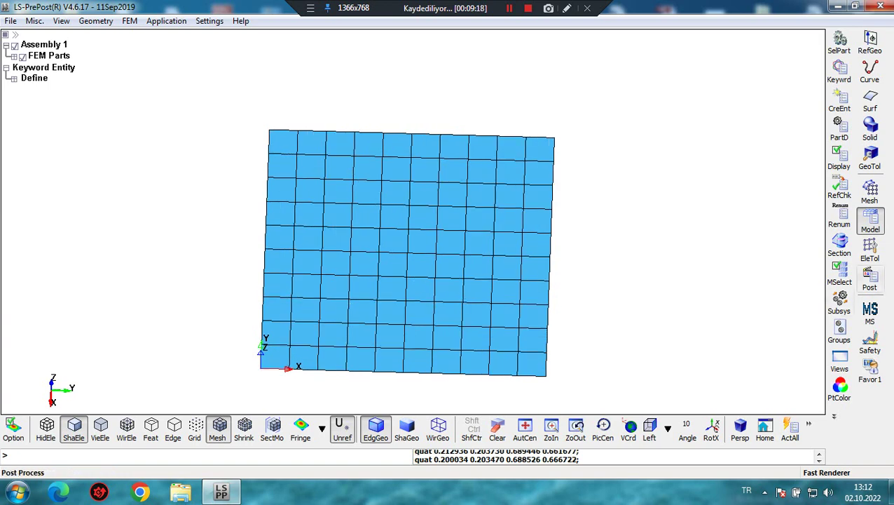
click(870, 249)
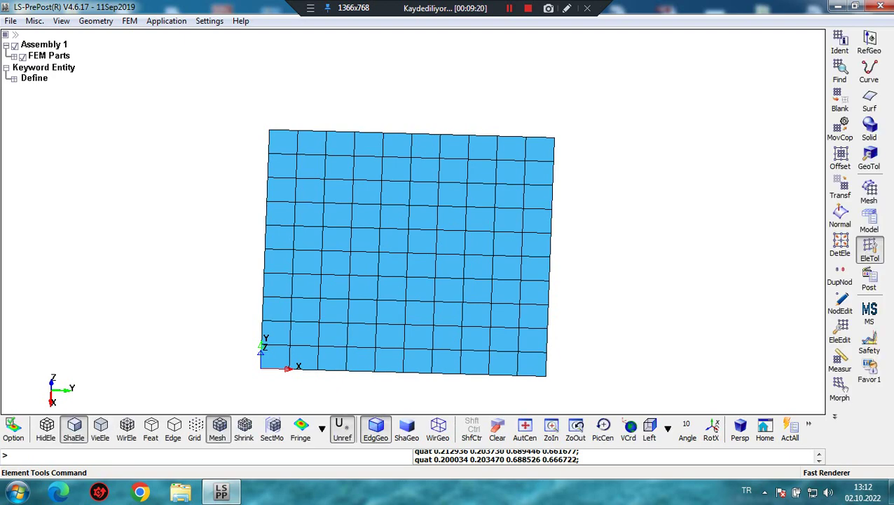
click(840, 44)
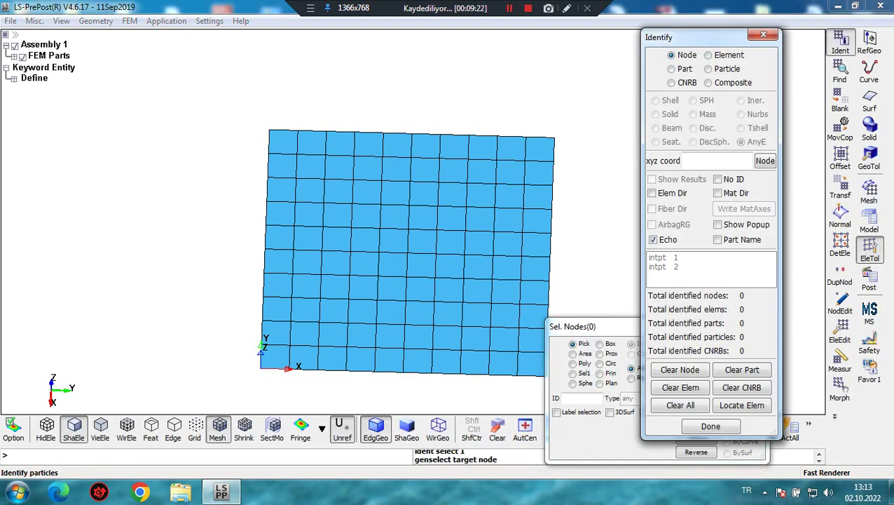
click(707, 82)
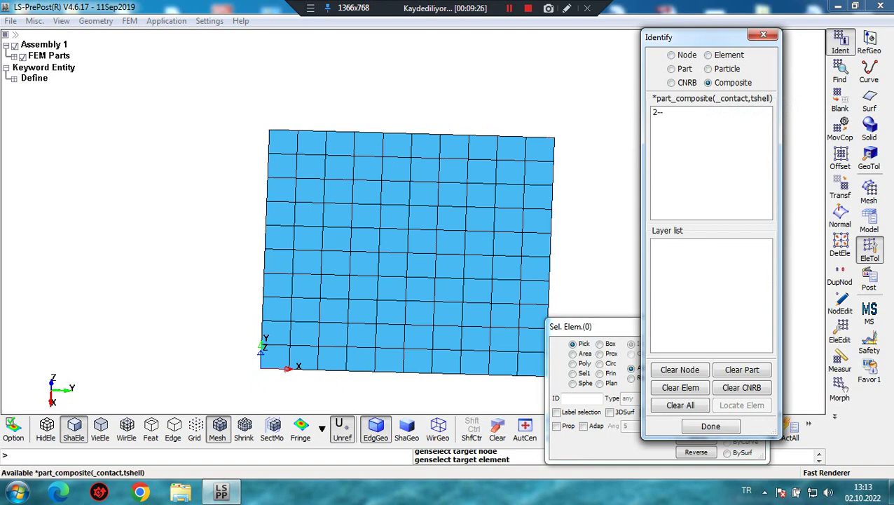
click(658, 112)
Step: Pick six shell elements spread around the plate's centre for the composite material direction check
shift+drag(449, 266, 452, 261)
shift+right_drag(449, 266, 384, 230)
shift+drag(384, 231, 390, 227)
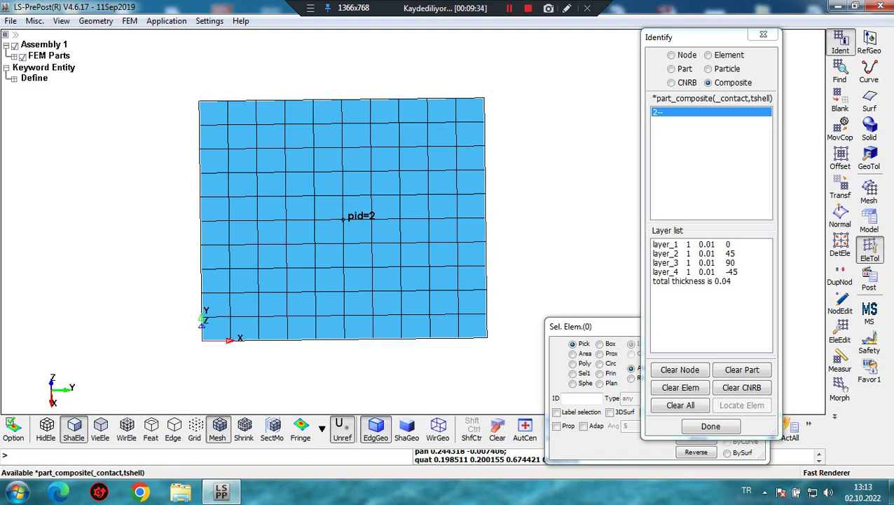
click(273, 280)
click(358, 280)
click(414, 209)
click(356, 161)
click(272, 161)
click(214, 209)
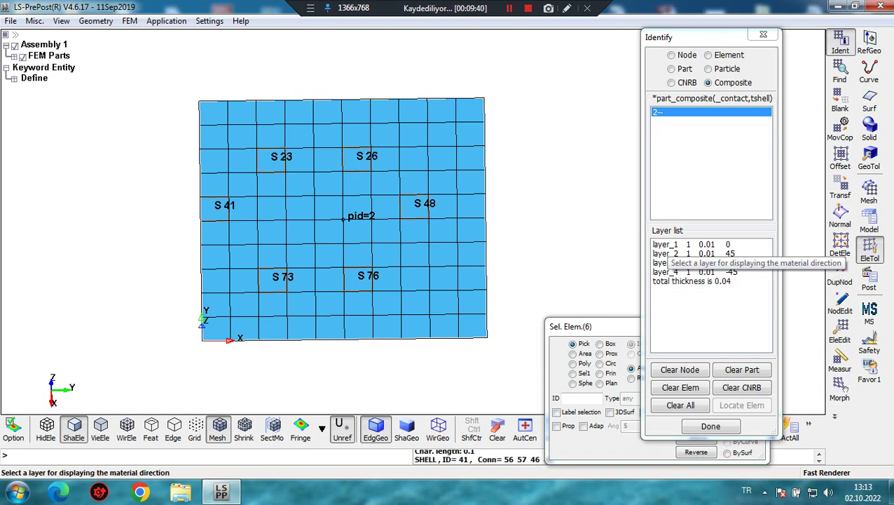
Step: Display the material directions of layer_1 and layer_2 on the picked elements and compare them with the local axes
click(667, 245)
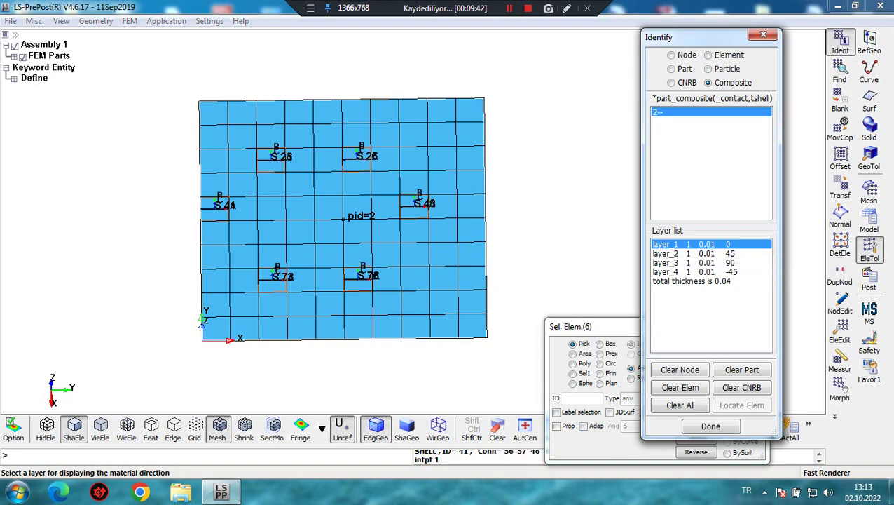
shift+drag(350, 294, 300, 273)
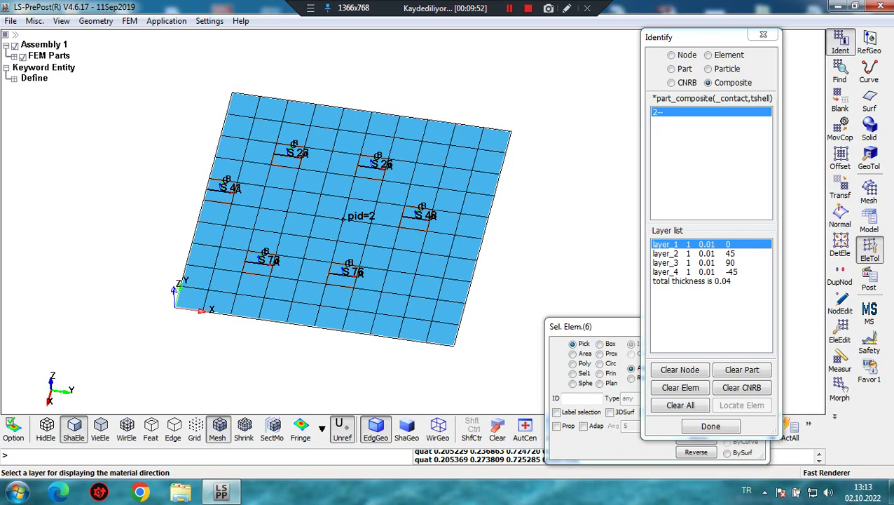
shift+drag(281, 200, 282, 225)
scroll(282, 225, up, 2)
mouse_move(560, 263)
shift+mouse_down()
mouse_move(559, 227)
mouse_move(559, 267)
shift+mouse_up()
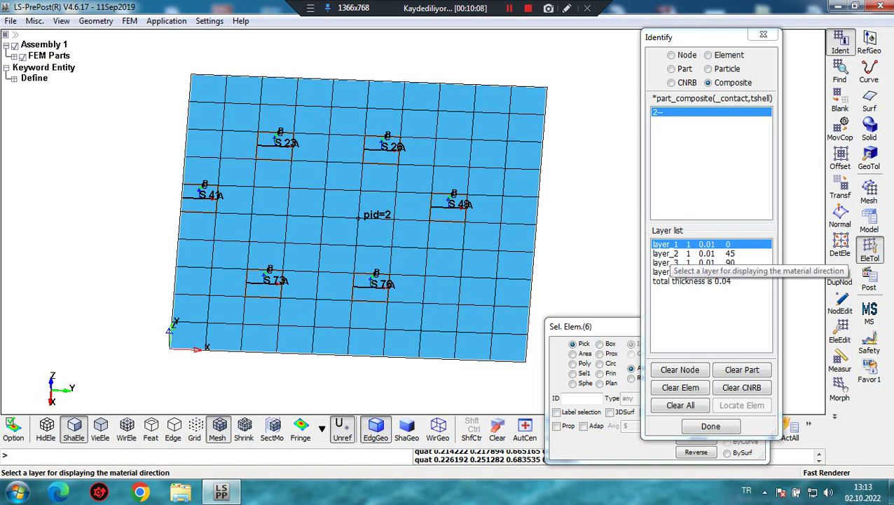
click(672, 253)
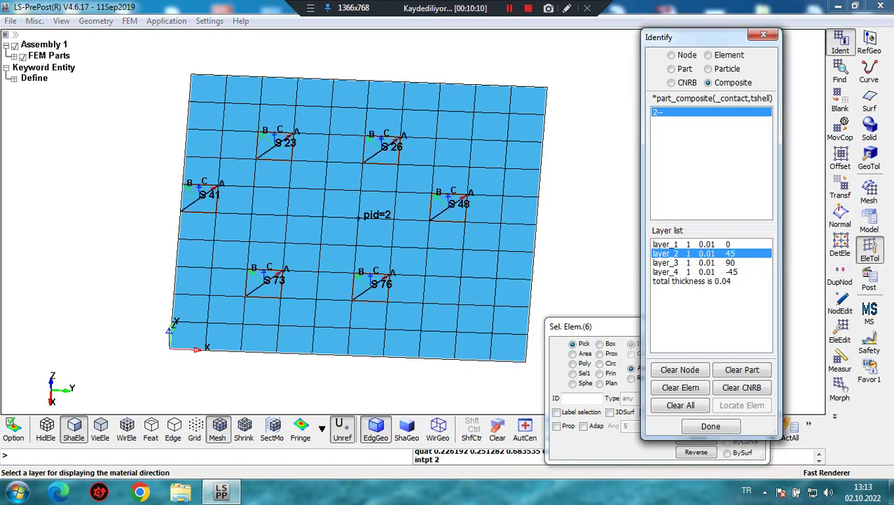
shift+drag(359, 210, 353, 285)
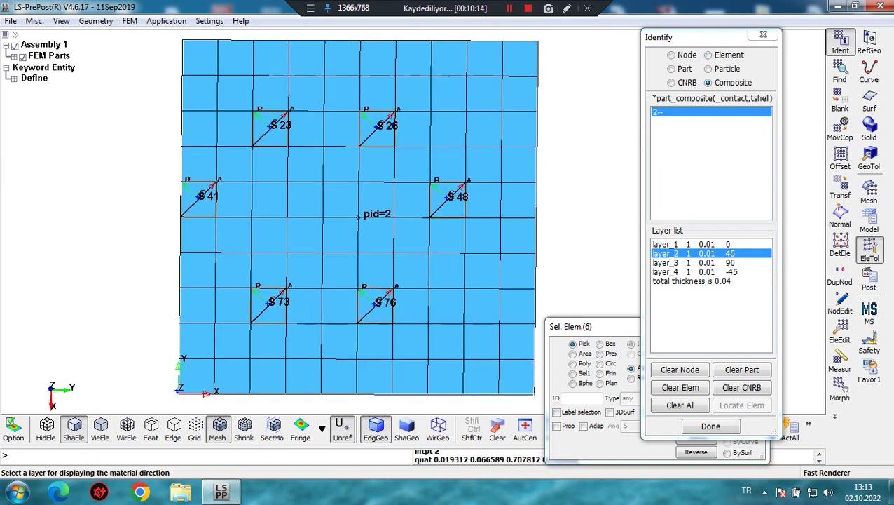
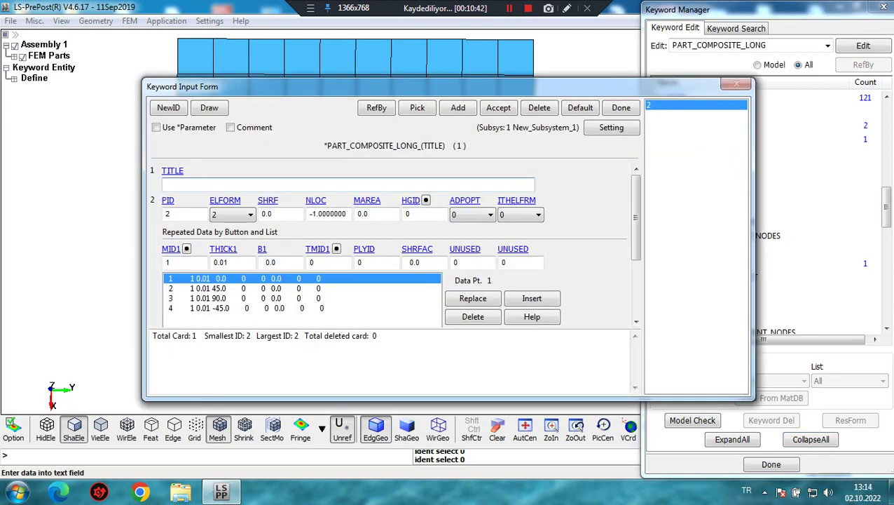
Step: Review the four plies in the PART_COMPOSITE_LONG card of part 2 and close the card
mouse_move(217, 278)
mouse_down()
mouse_move(218, 286)
mouse_move(217, 267)
mouse_up()
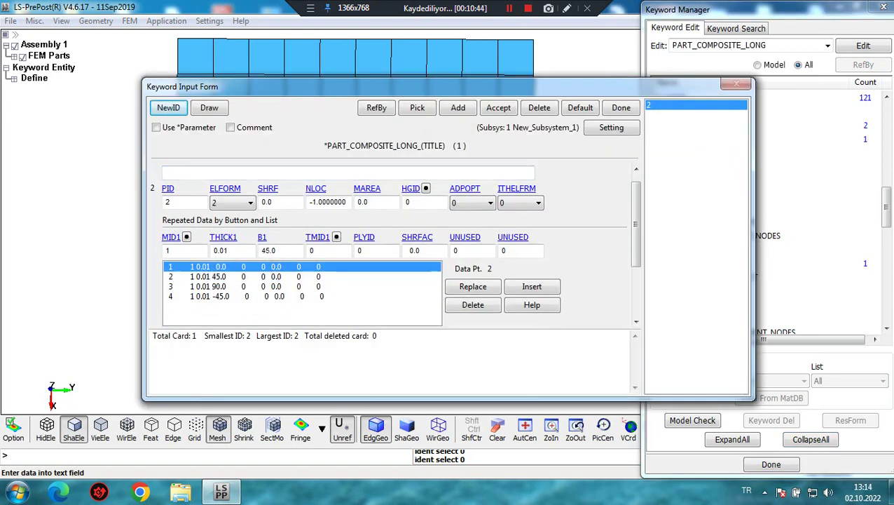
click(217, 277)
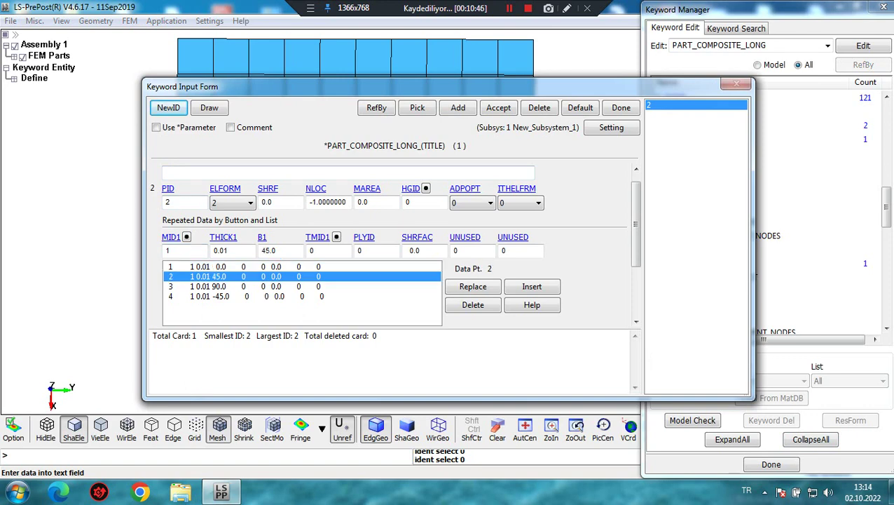
click(218, 287)
click(218, 296)
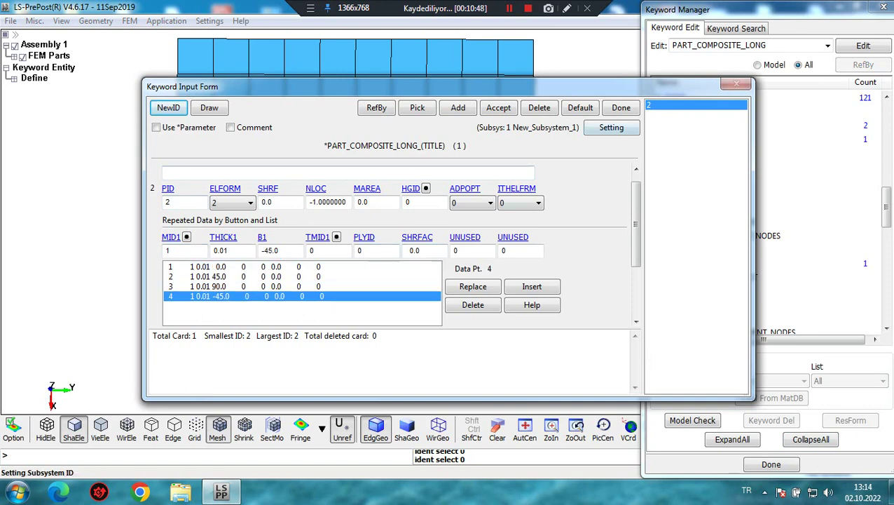
click(621, 107)
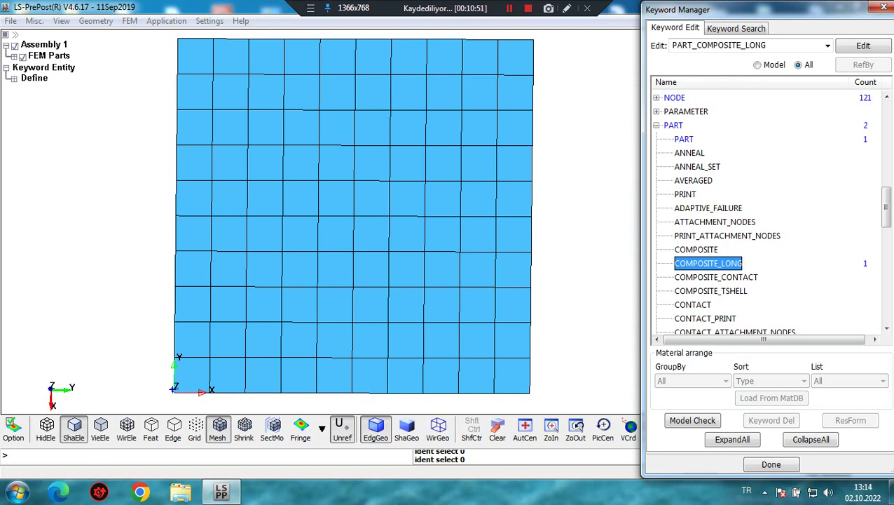
double_click(708, 264)
click(620, 110)
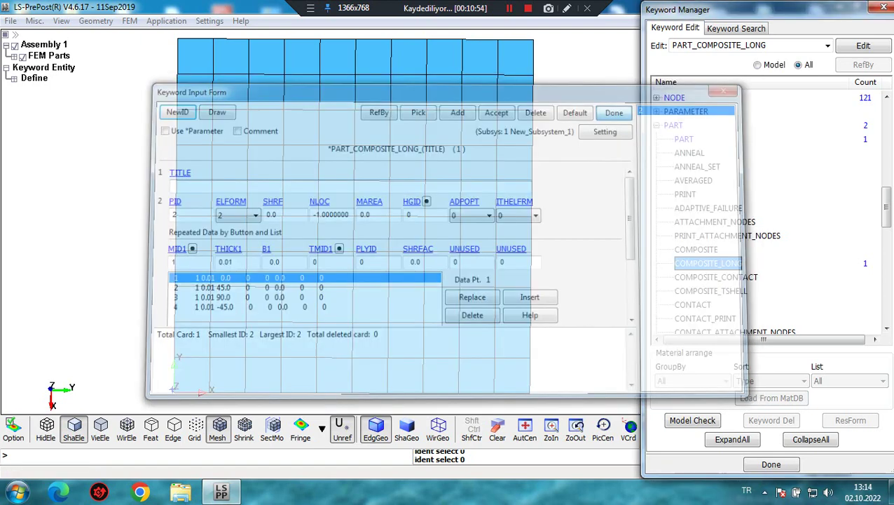
Step: Transfer part 2 from PART_COMPOSITE_LONG to COMPOSITE, deleting the origin keyword and keeping the old ID
right_click(707, 264)
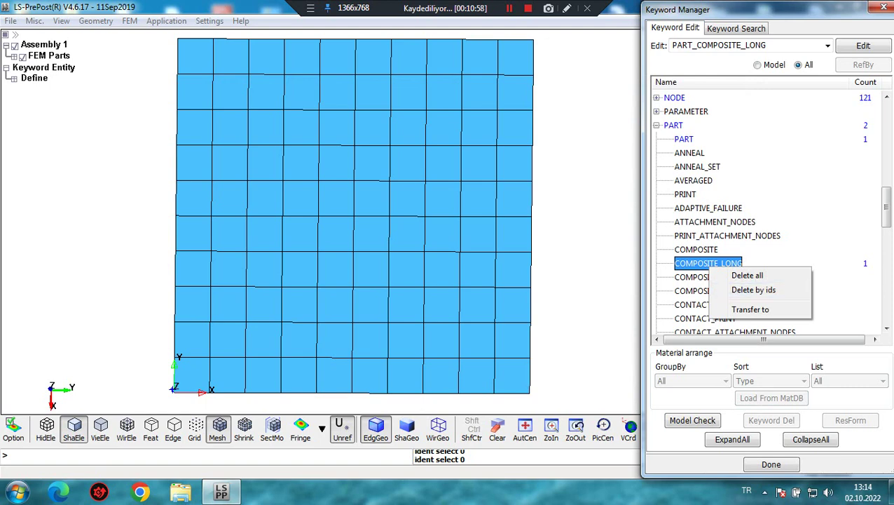
click(750, 310)
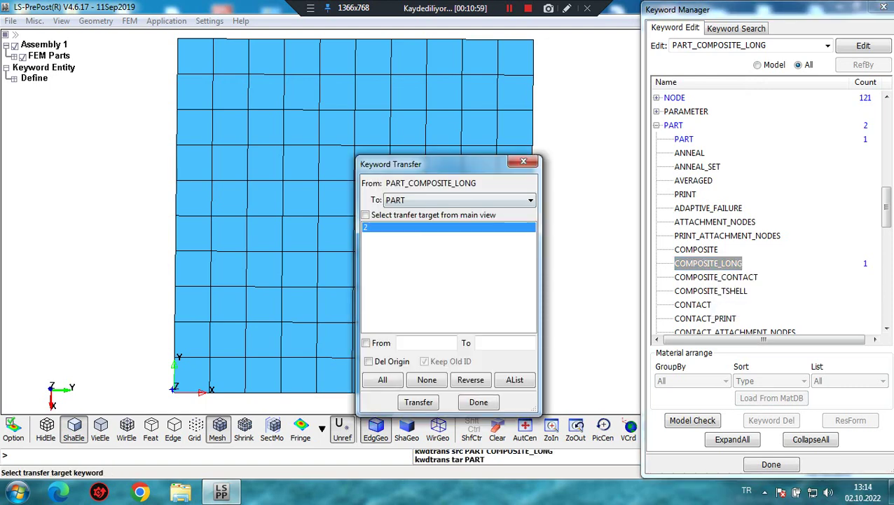
click(459, 200)
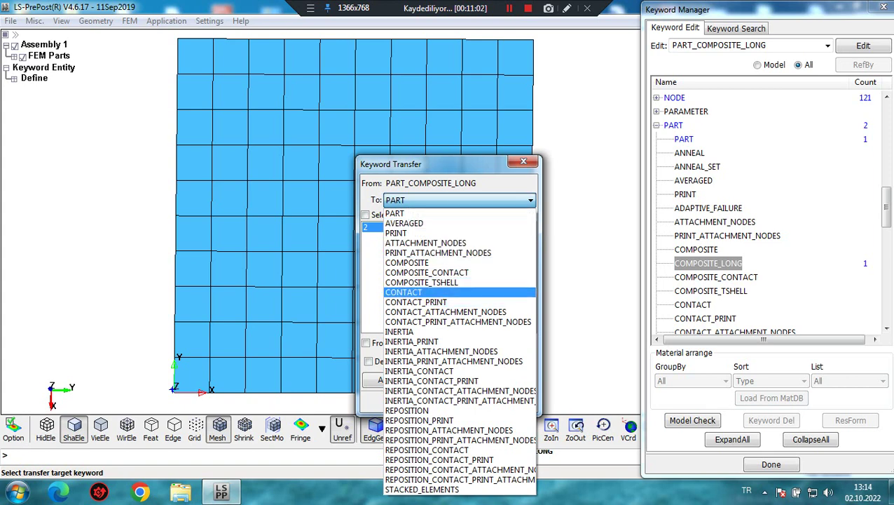
click(420, 263)
click(368, 361)
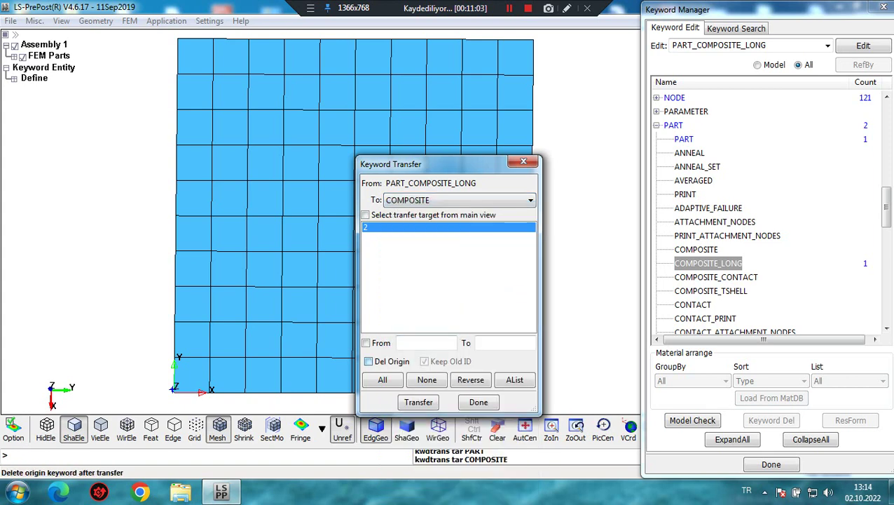
click(383, 379)
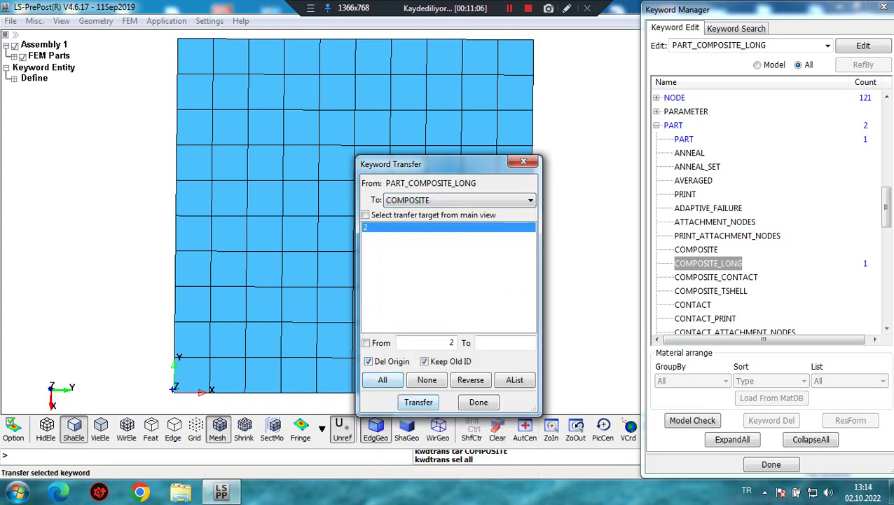
click(418, 401)
click(569, 290)
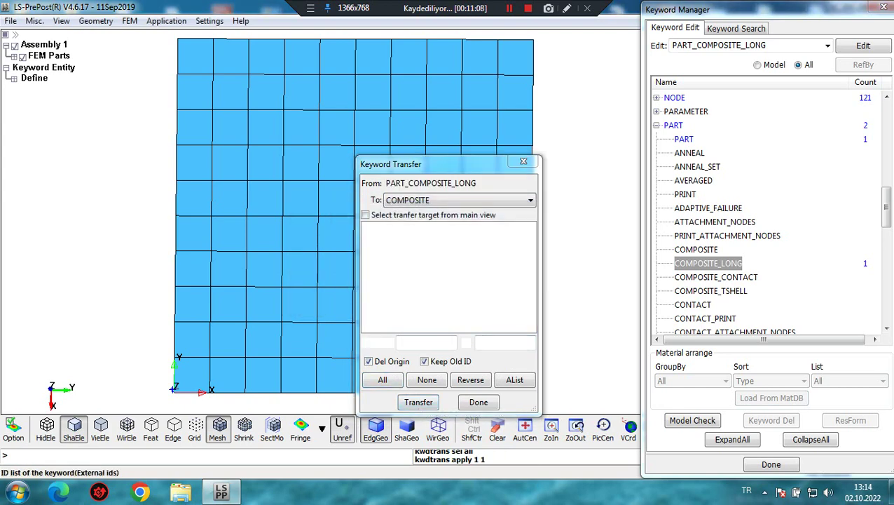
click(478, 401)
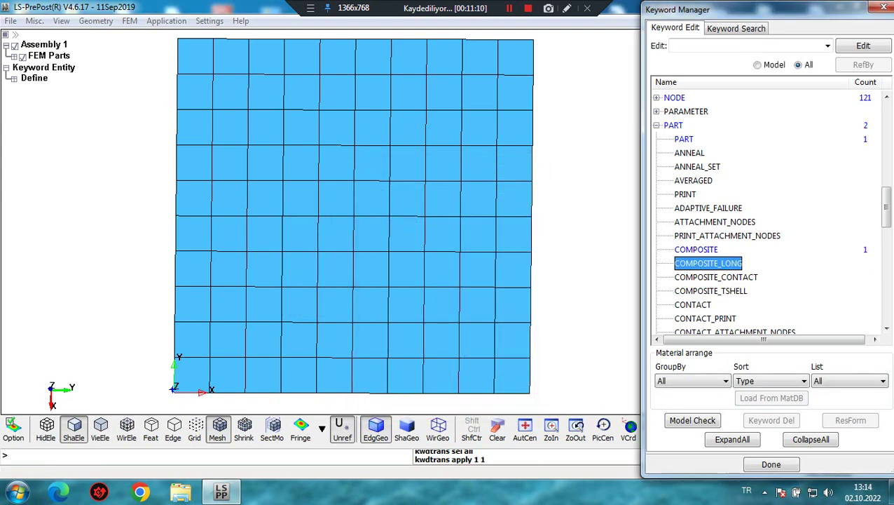
Step: Review the four plies in the PART_COMPOSITE card of part 2, and close the card and the Keyword Manager
click(696, 250)
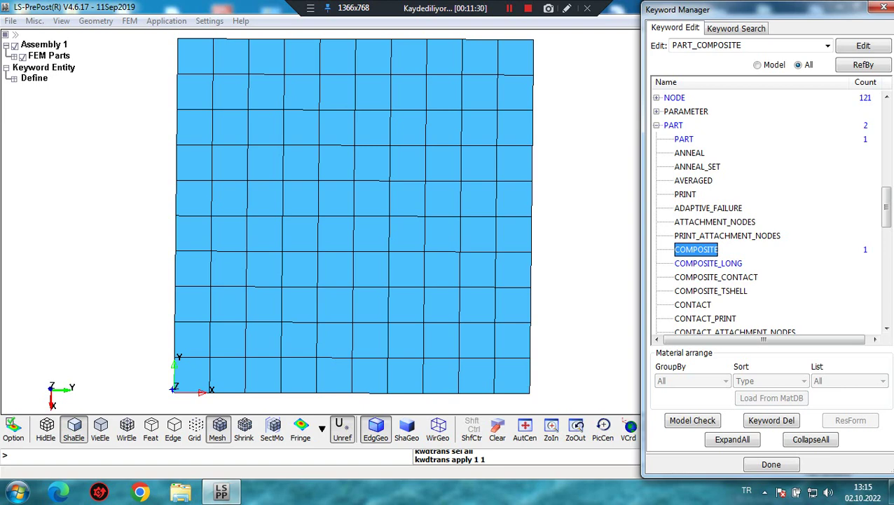
double_click(696, 250)
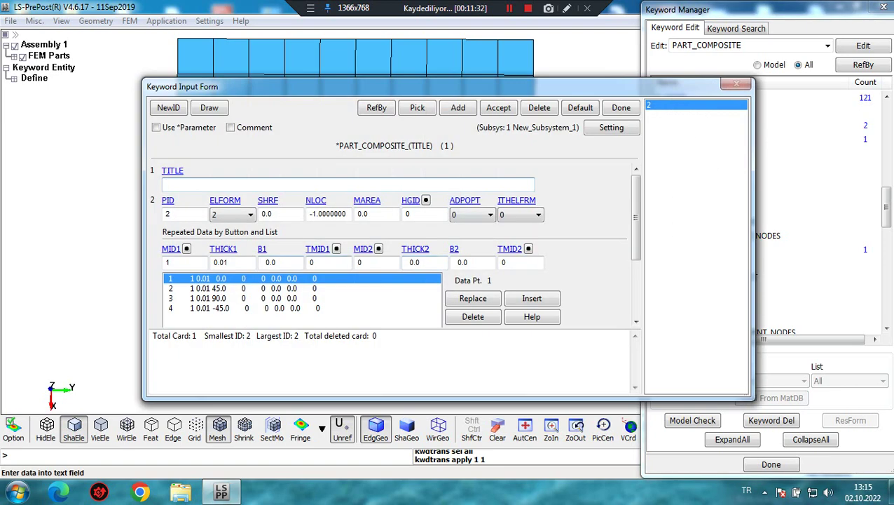
click(221, 288)
click(221, 267)
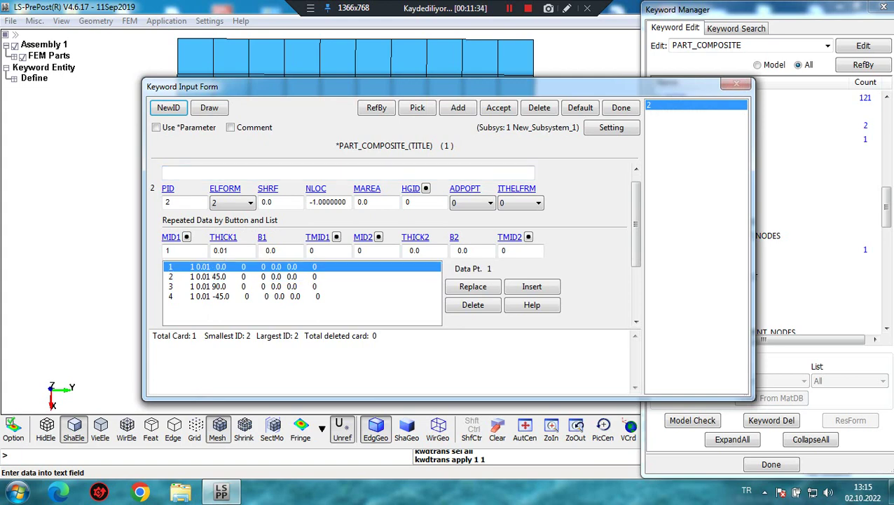
click(222, 277)
click(221, 297)
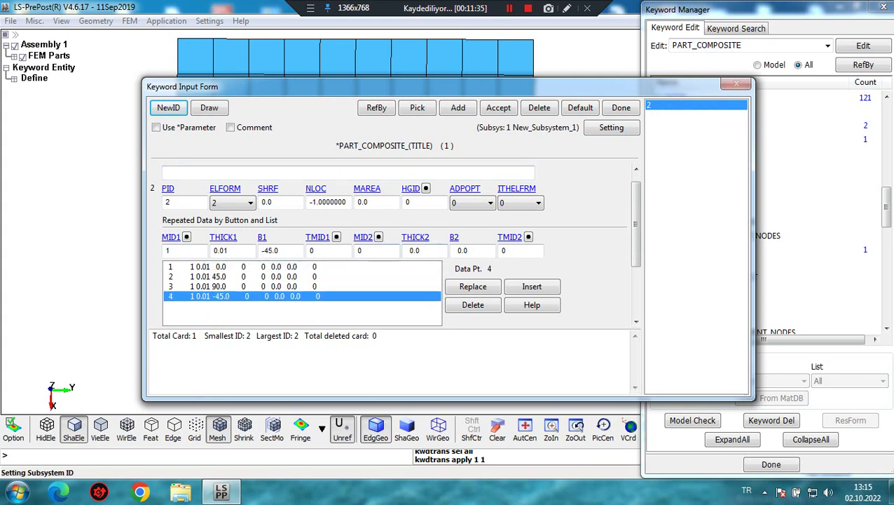
click(620, 107)
click(771, 464)
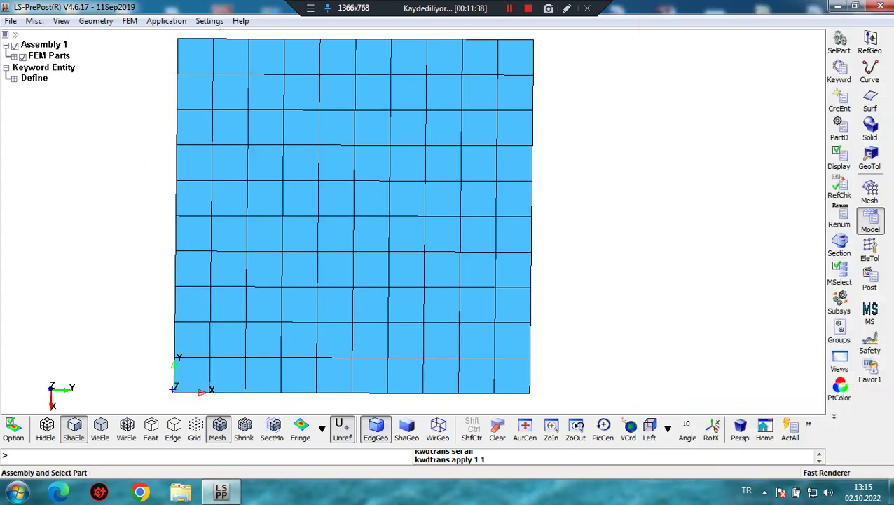
Step: Identify composite part 2 and select layer_1 for the material direction display
click(870, 250)
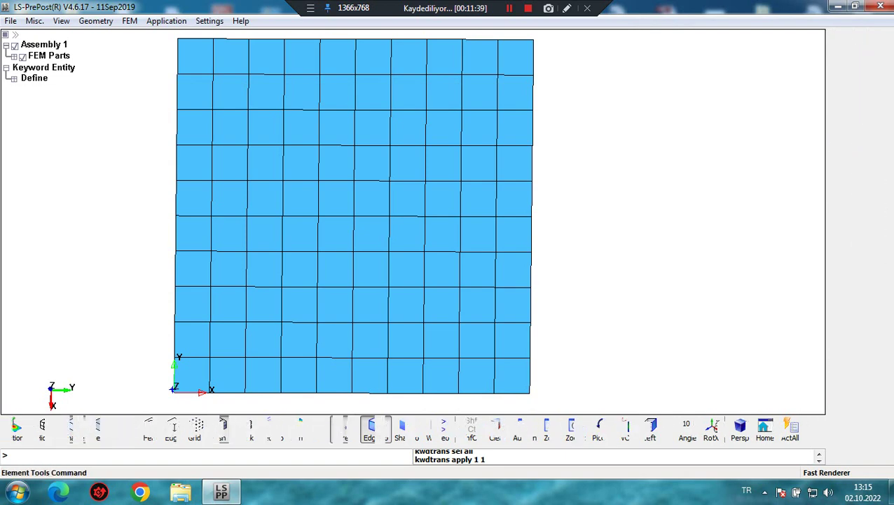
click(840, 42)
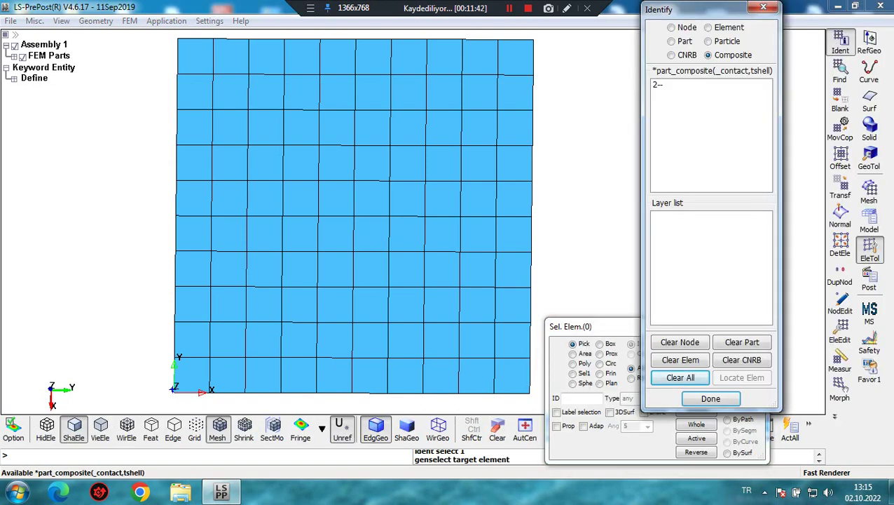
click(710, 55)
click(664, 85)
click(679, 216)
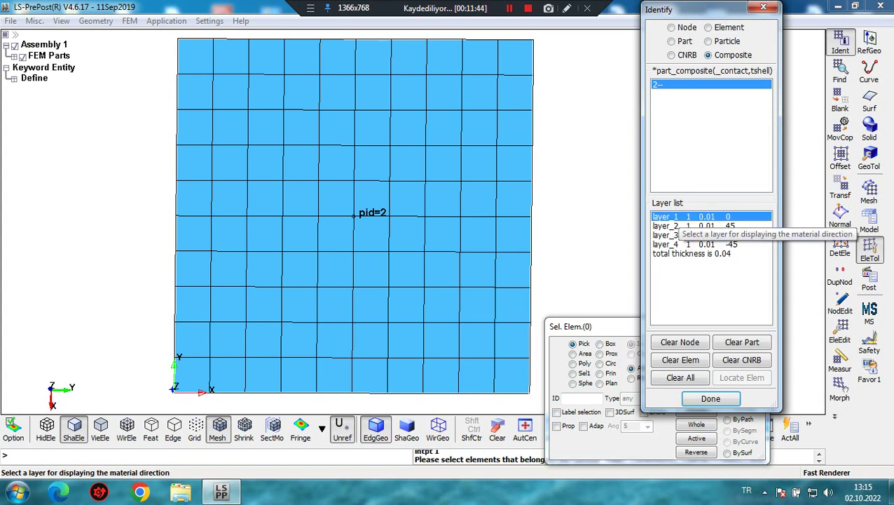
Step: Pick six shell elements spread over the plate to show their layer_1 material directions
click(371, 304)
click(229, 233)
click(265, 162)
click(479, 128)
click(478, 234)
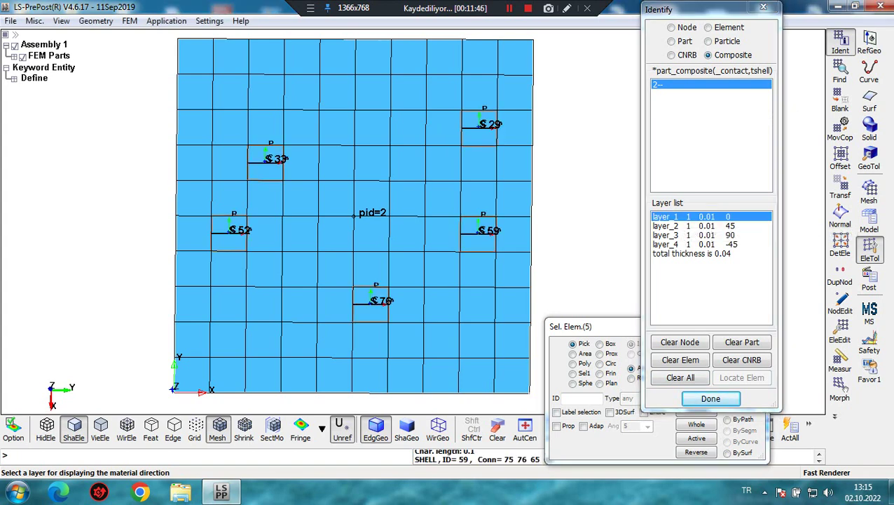
click(373, 161)
Step: Check the material directions of layers 1 to 4 on the picked elements, then clear all identified entities and close Identify
click(701, 226)
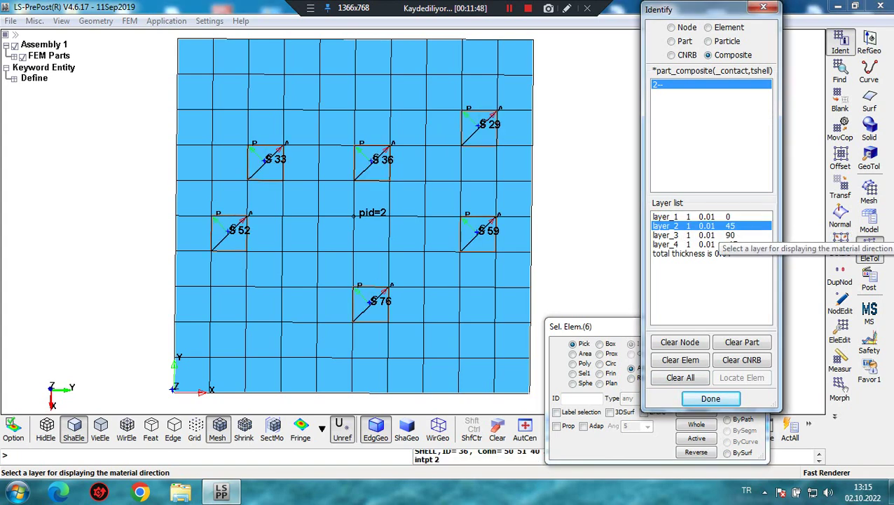
click(701, 234)
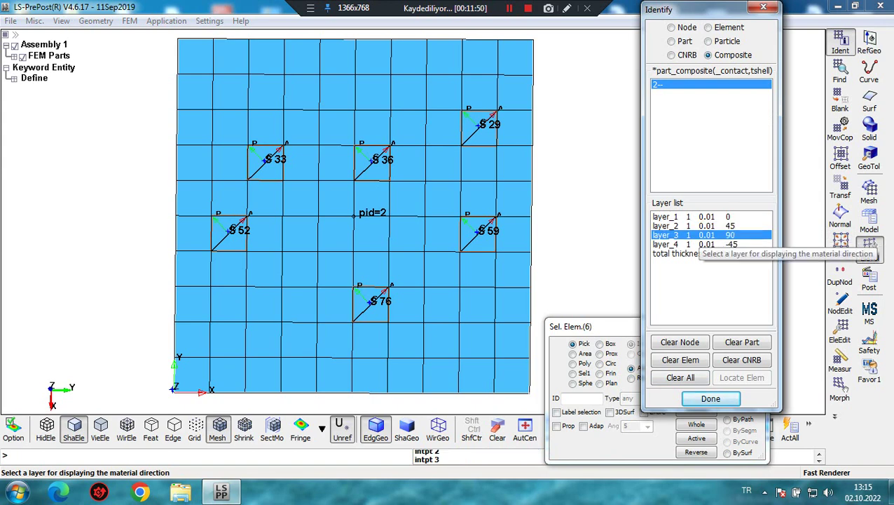
key(Down)
key(Down)
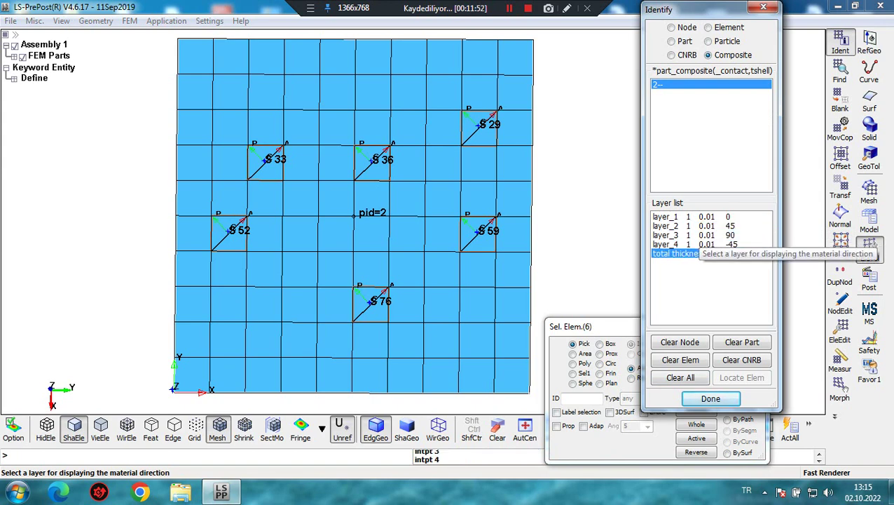
click(701, 216)
click(701, 226)
click(701, 235)
click(701, 243)
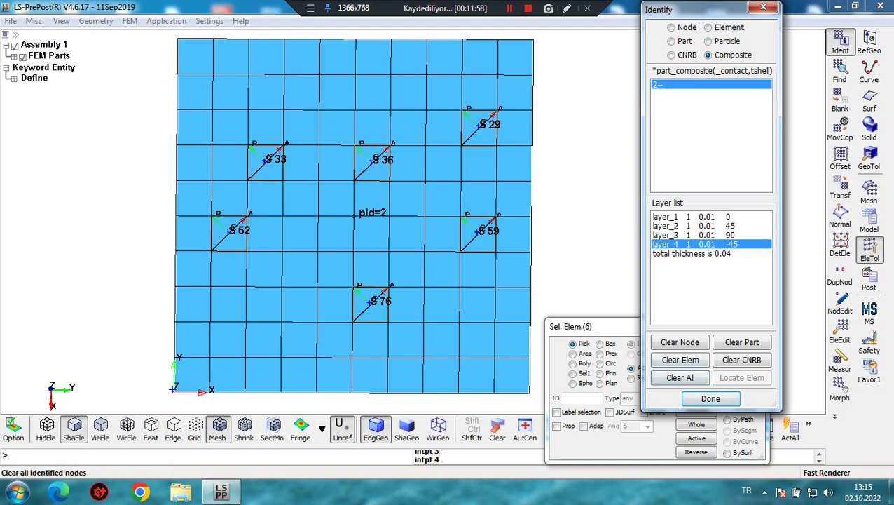
click(680, 377)
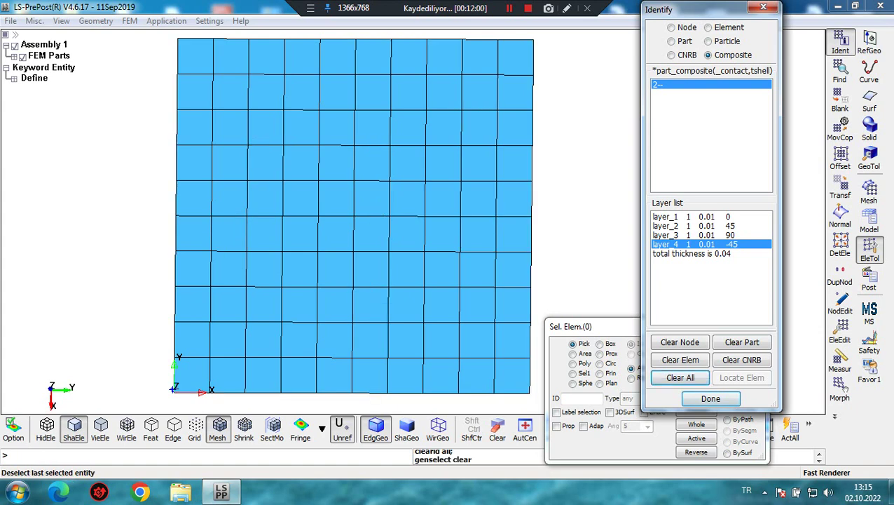
click(711, 398)
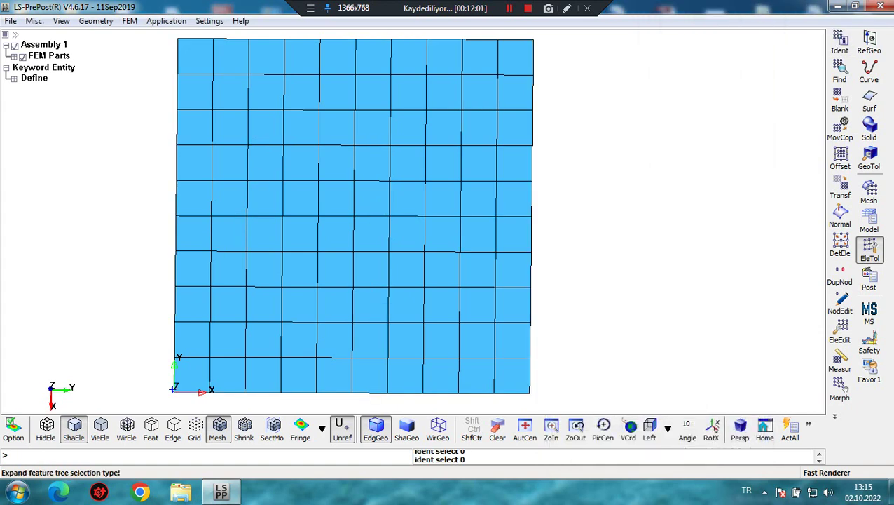
Step: Save the model as keyword file try.k on the Desktop with output version V971_R9
click(11, 20)
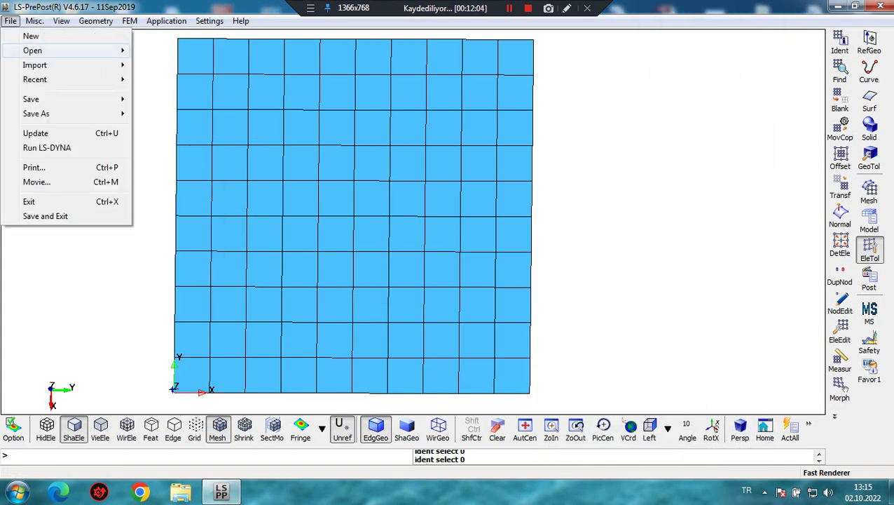
click(176, 98)
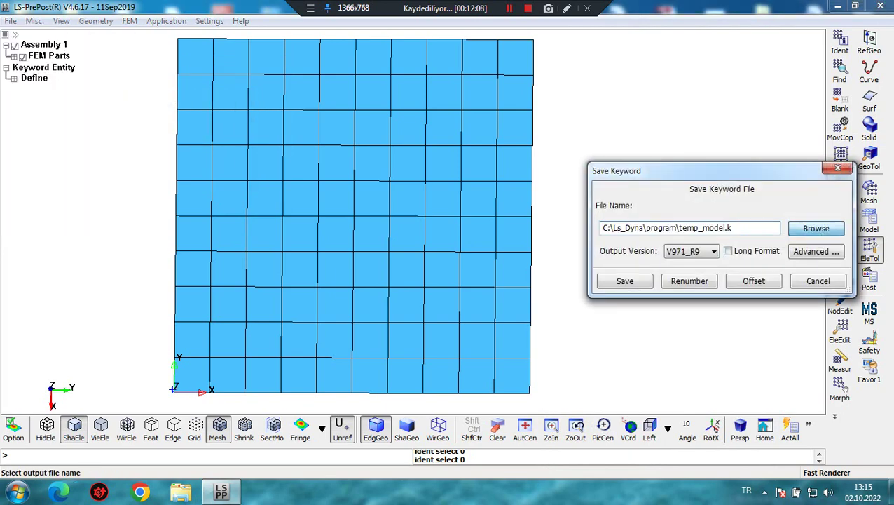
click(816, 227)
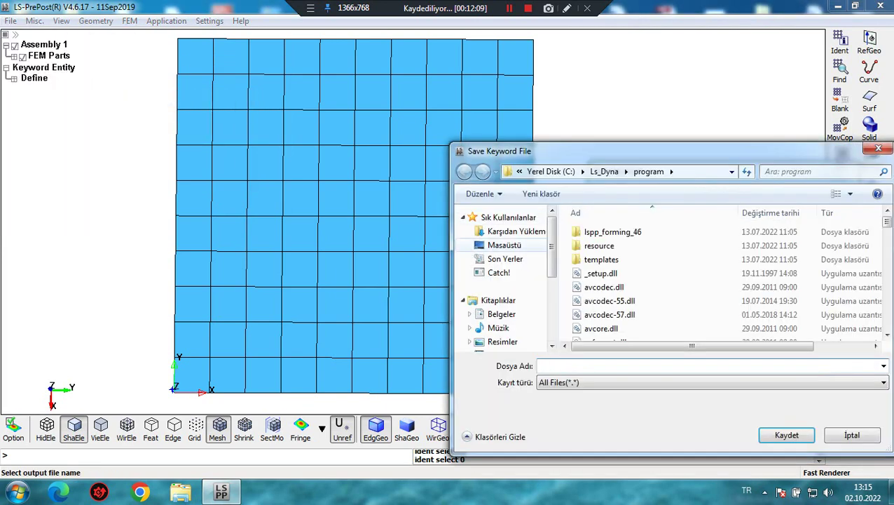
click(504, 245)
click(631, 365)
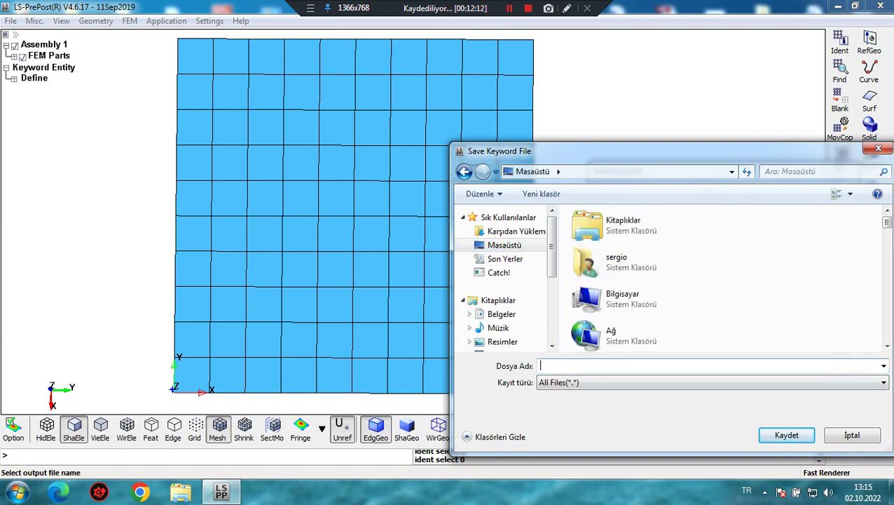
text(try.k)
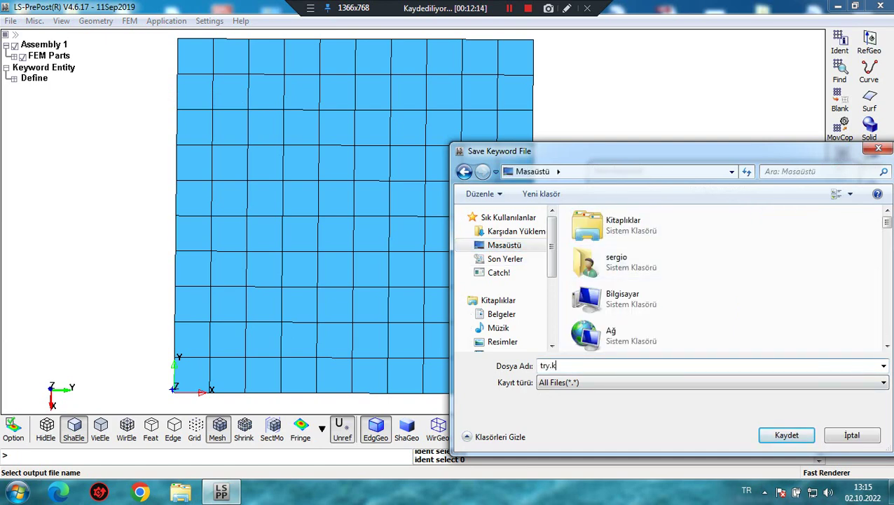
key(Return)
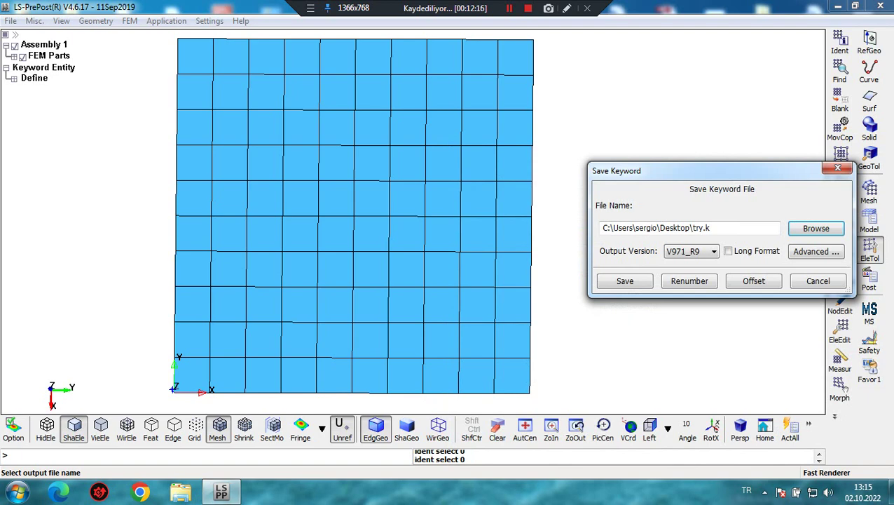
click(623, 280)
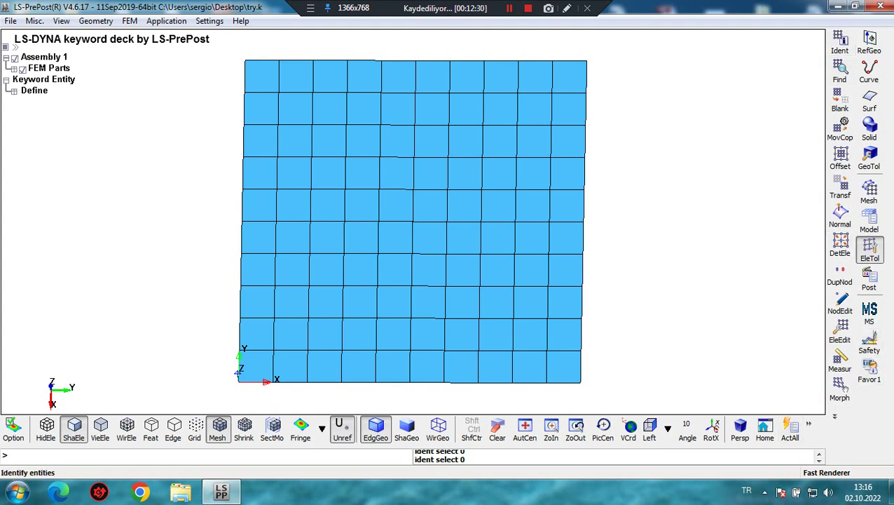
Step: Identify composite part 2 in try.k and show the layer_1 material directions on five shell elements across the plate
click(840, 44)
click(663, 85)
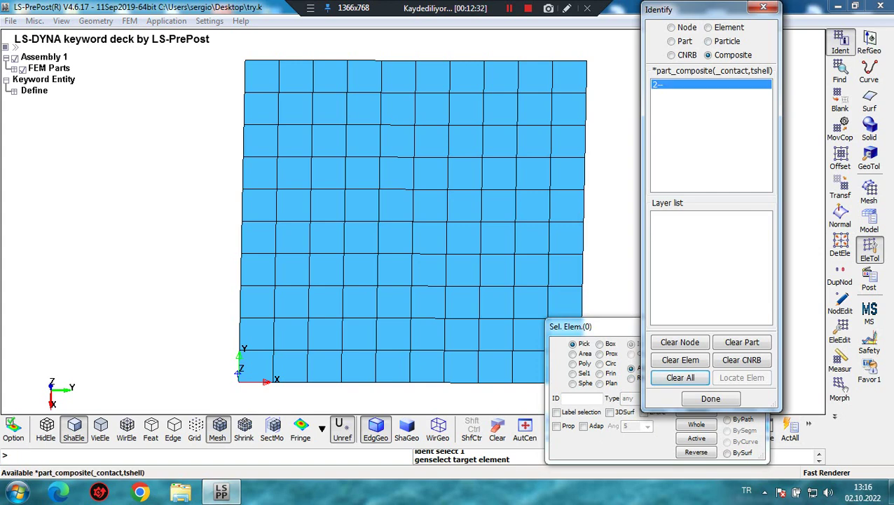
click(669, 217)
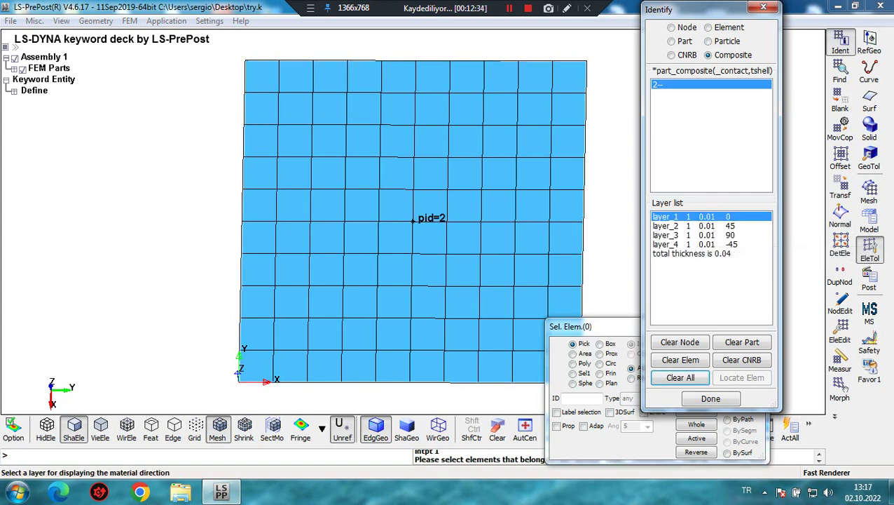
click(328, 173)
click(326, 303)
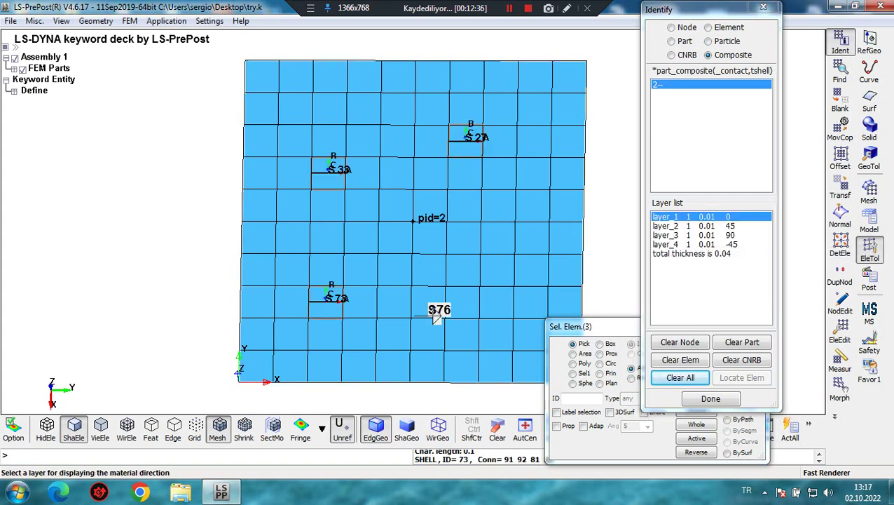
click(428, 303)
click(533, 205)
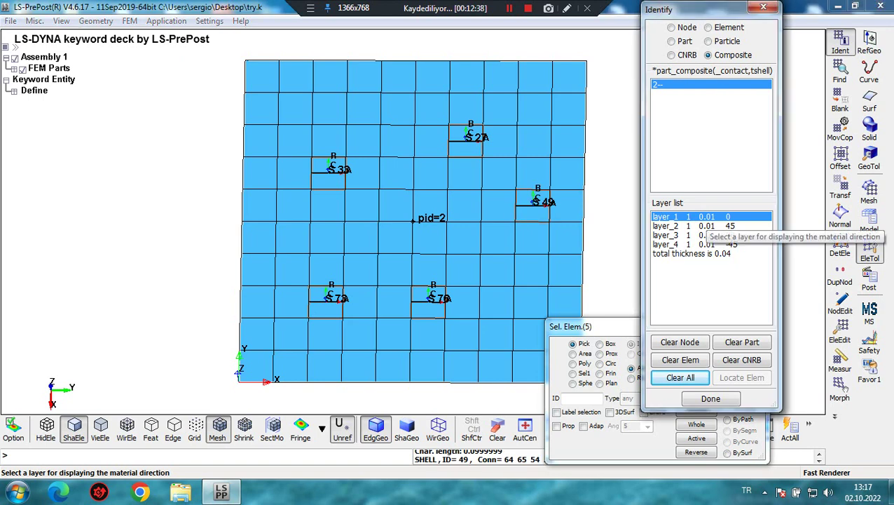
Step: Show the material directions of layer_2, layer_3 and layer_4 on the five picked shell elements
click(673, 226)
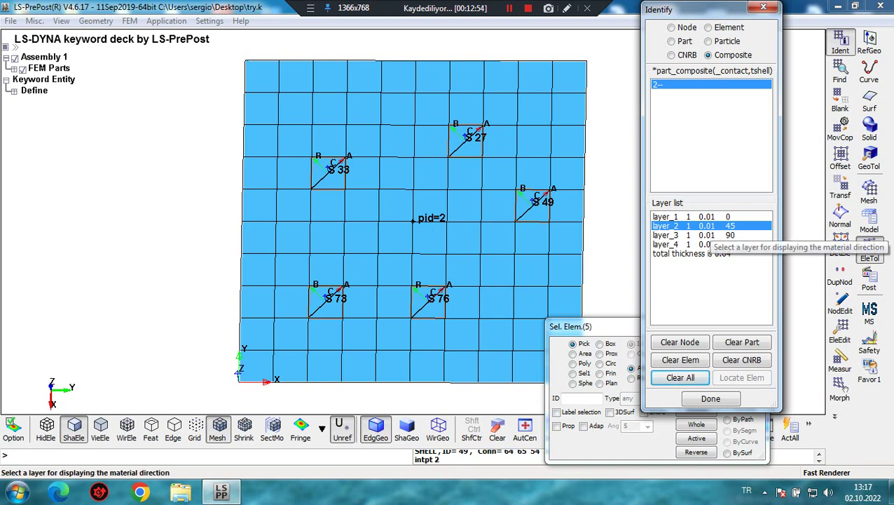
click(707, 236)
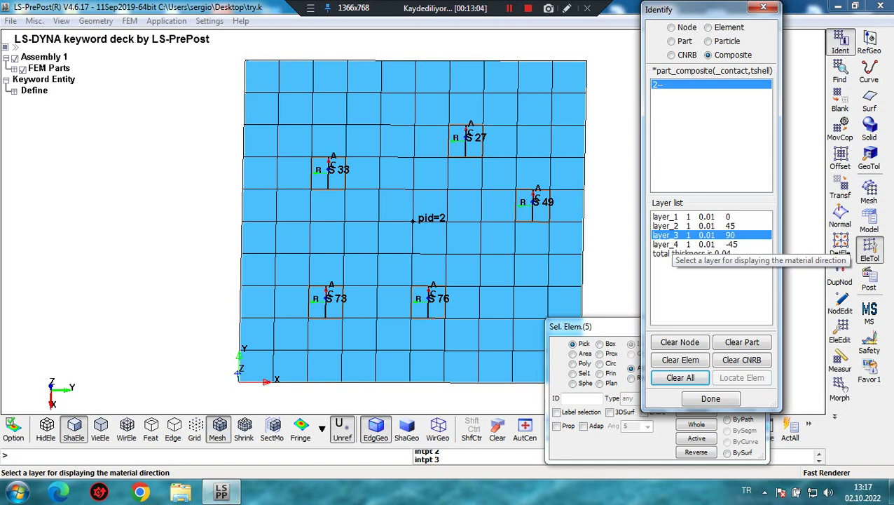
click(673, 244)
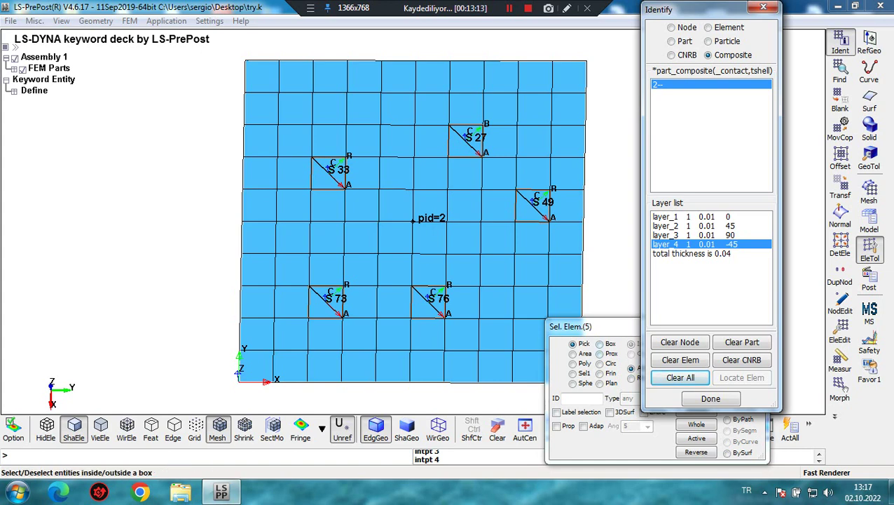
Step: Extend the identified elements to all shells of the plate by selecting the elements by part
drag(607, 327, 675, 327)
click(797, 365)
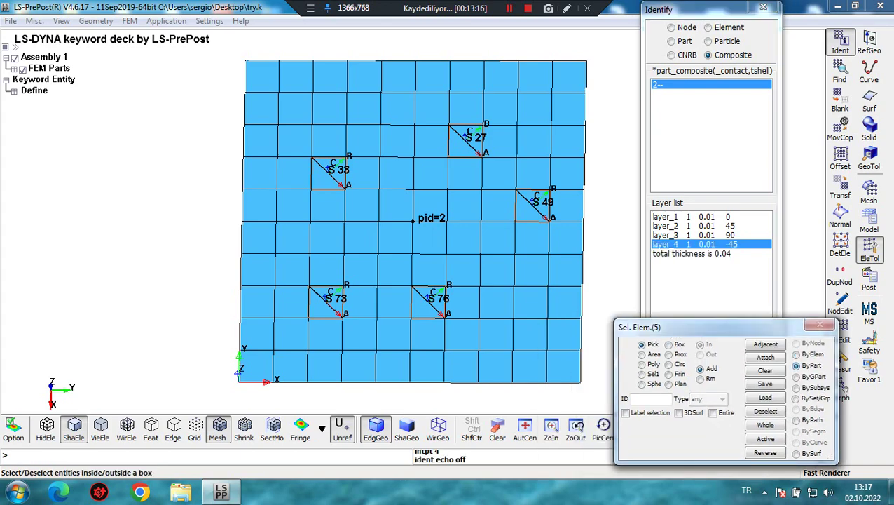
shift+middle_drag(484, 267, 452, 264)
click(452, 264)
click(389, 278)
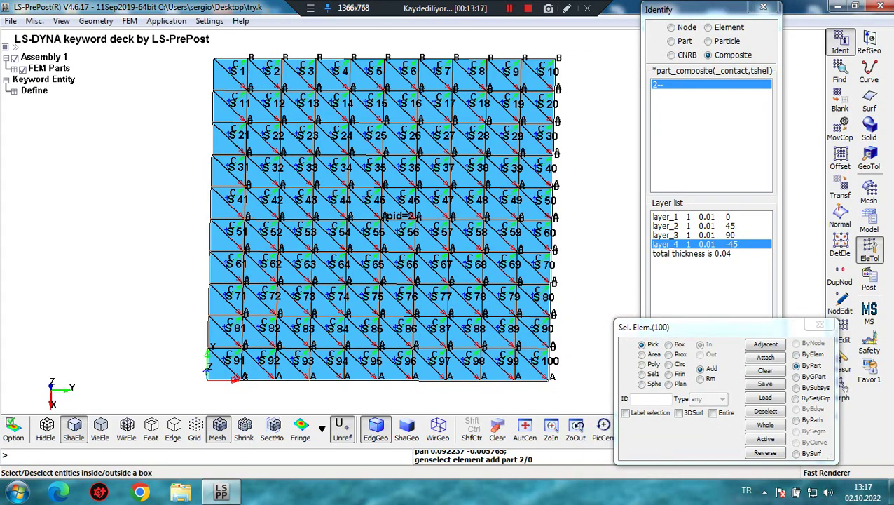
shift+drag(389, 279, 390, 304)
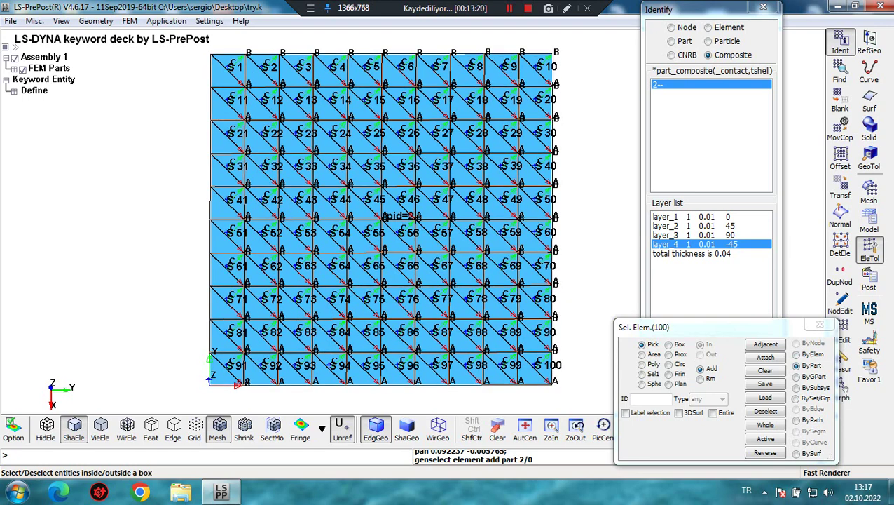
Step: Show the layer_1 material directions on all plate elements and inspect them across the whole mesh
click(669, 216)
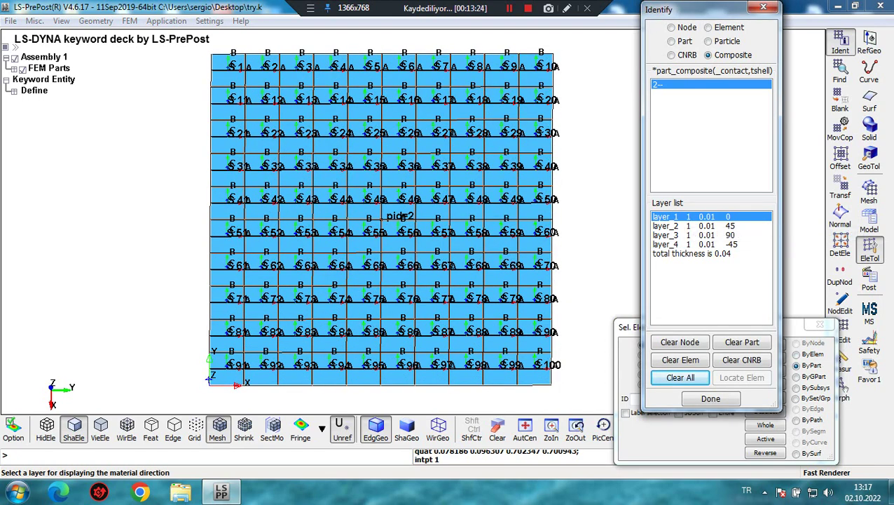
scroll(389, 217, up, 2)
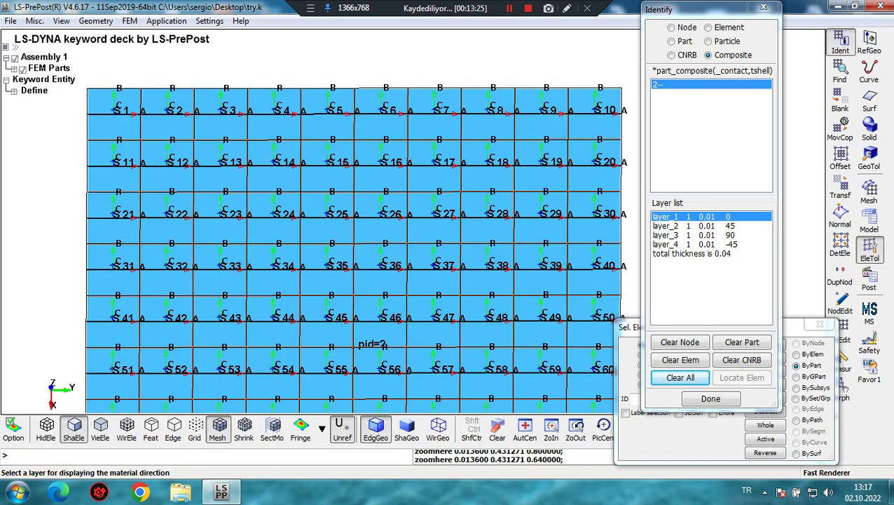
shift+middle_drag(392, 294, 438, 133)
shift+middle_drag(407, 280, 396, 186)
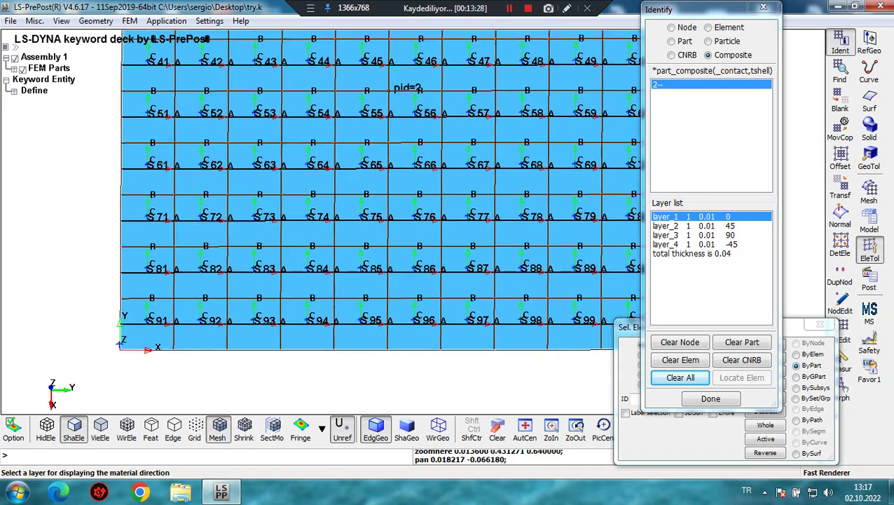
shift+middle_drag(379, 220, 620, 271)
scroll(347, 230, down, 1)
Step: Inspect the layer_2 and layer_3 material directions on all shell elements of the plate
click(696, 227)
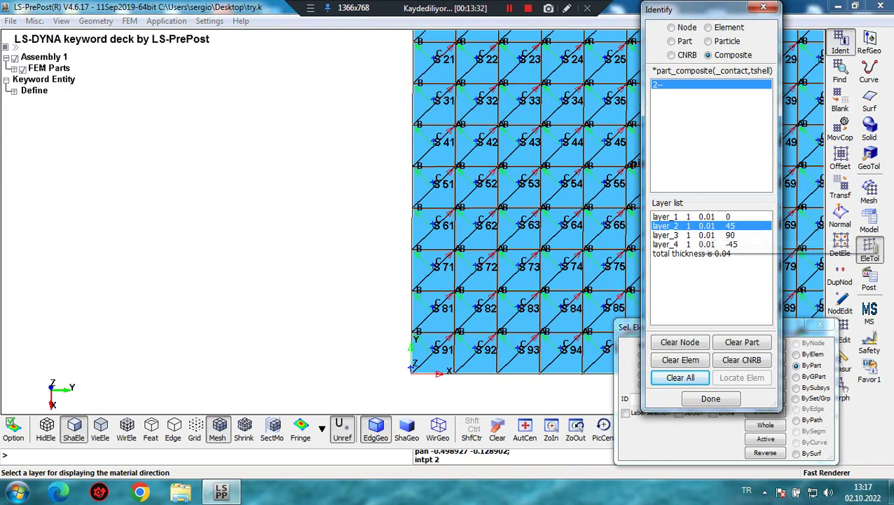
shift+middle_drag(596, 242, 372, 250)
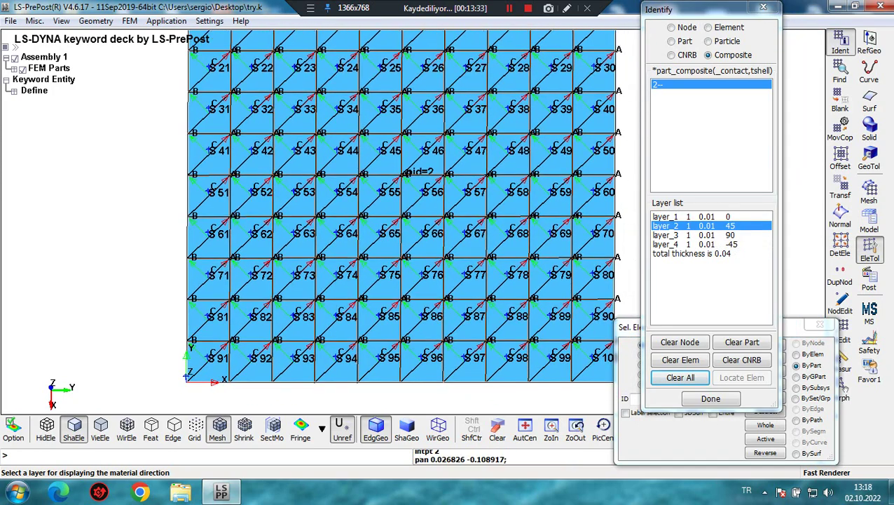
shift+middle_drag(391, 218, 344, 310)
shift+right_drag(344, 310, 343, 245)
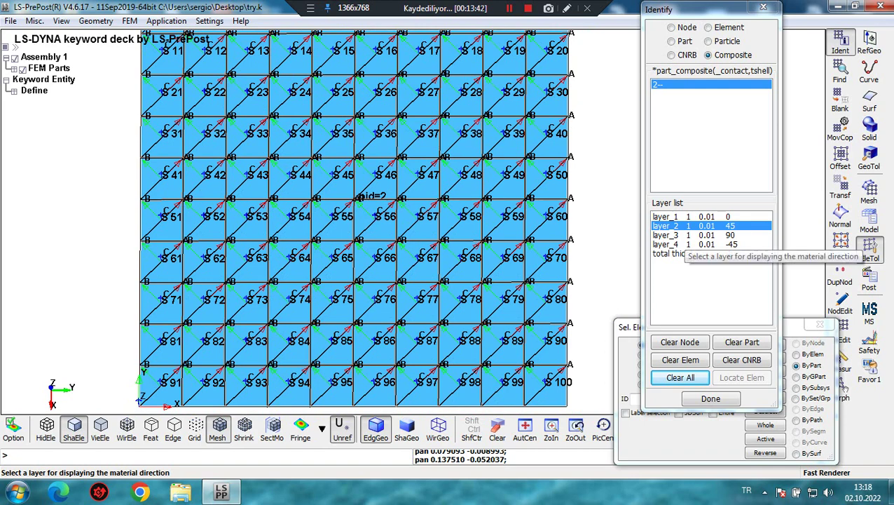
click(673, 235)
shift+right_drag(393, 245, 383, 318)
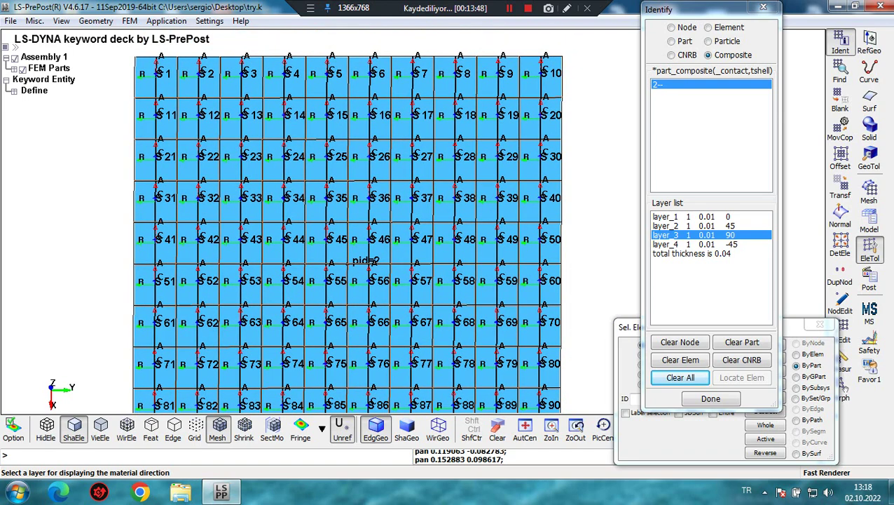
Step: Check the layer_4 material directions on all plate elements in a tilted view, then clear all identified entities and close Identify
key(Down)
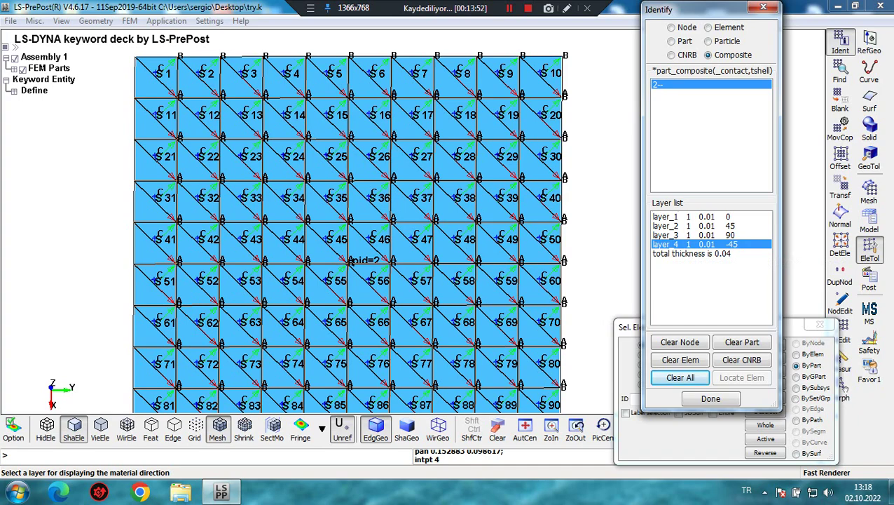
shift+right_drag(383, 310, 391, 269)
shift+middle_drag(358, 253, 366, 235)
shift+right_drag(392, 363, 411, 324)
scroll(412, 323, down, 2)
shift+drag(412, 323, 401, 254)
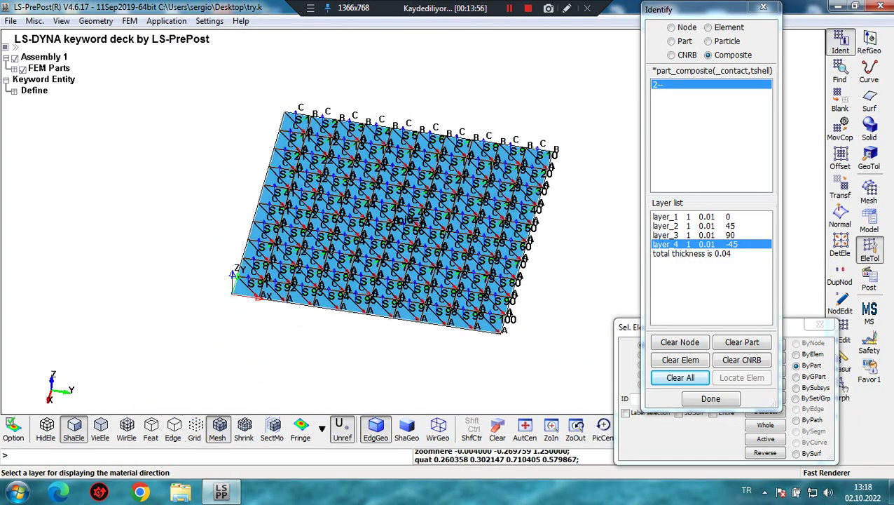
click(680, 377)
click(711, 398)
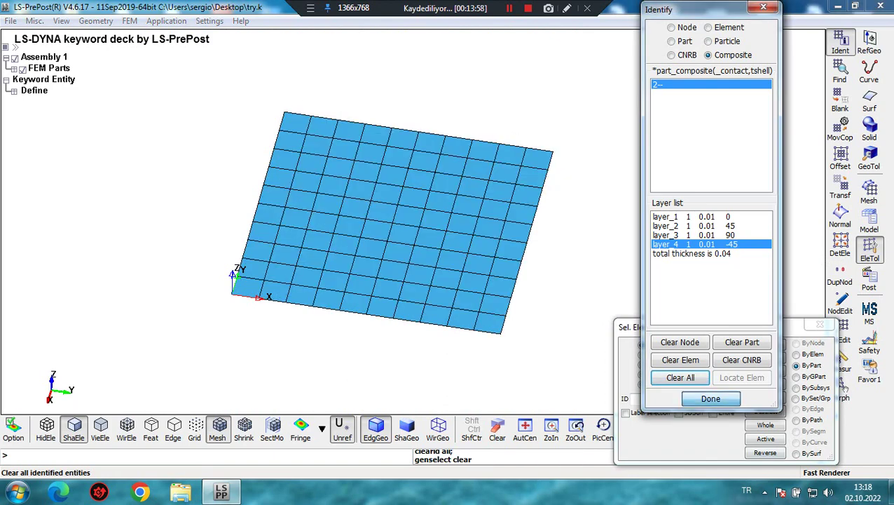
Step: Open the Keyword Manager for the model and expand all keyword groups
scroll(311, 253, up, 3)
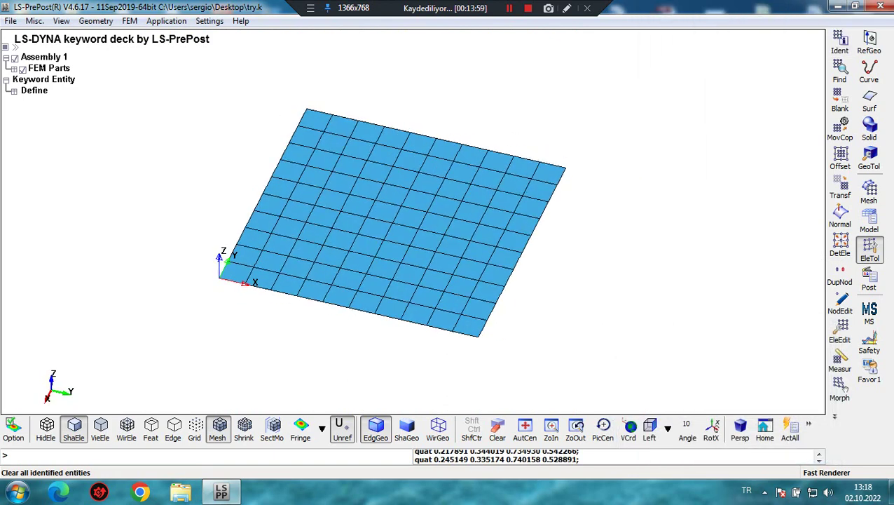
scroll(311, 252, down, 1)
shift+middle_drag(311, 252, 278, 255)
shift+right_drag(279, 255, 275, 269)
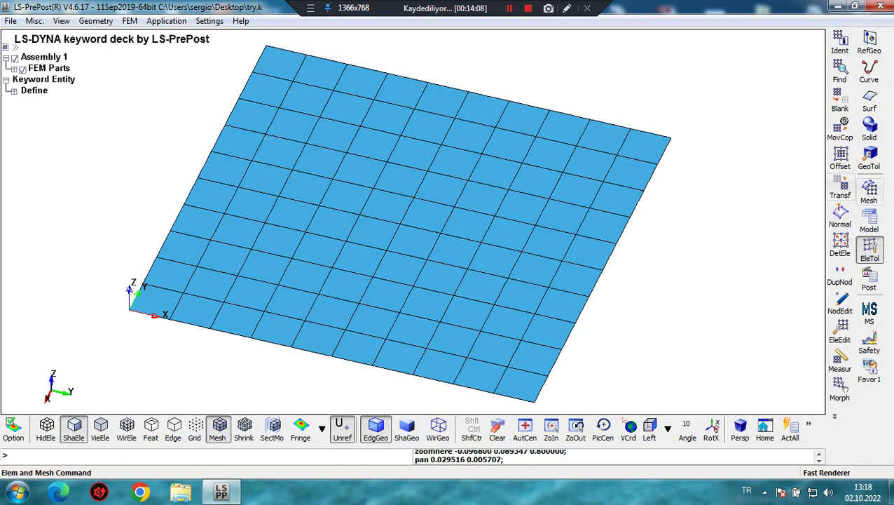
click(869, 220)
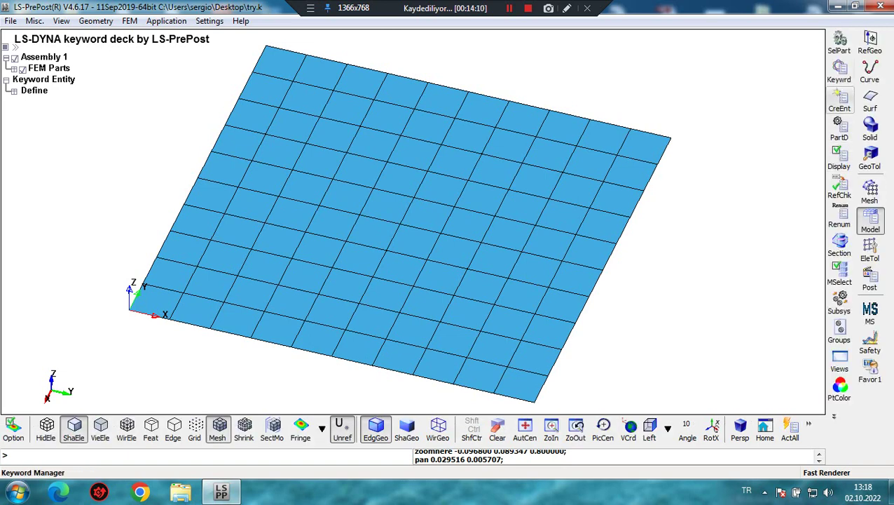
click(840, 71)
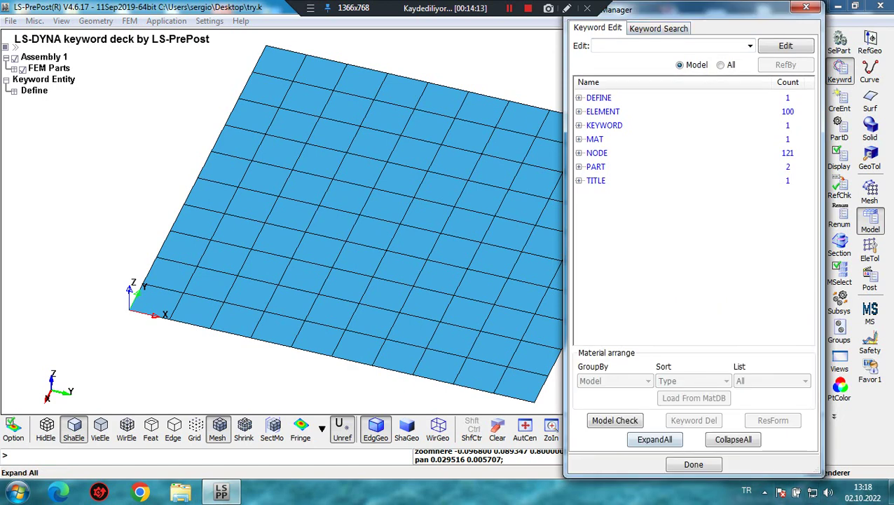
click(655, 438)
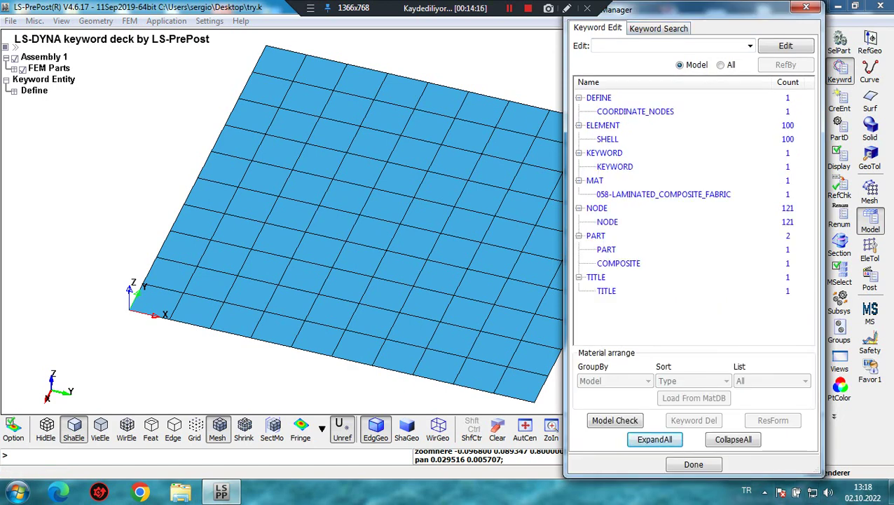